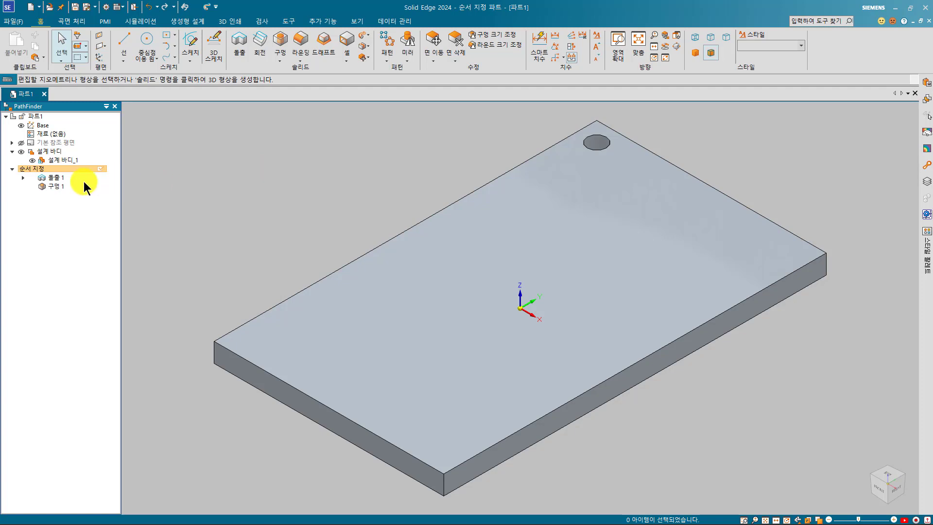
# Step: Examine the plate extrusion's dimensions with Dynamic Edit and the corner hole's position and hole options
pyautogui.click(57, 177)
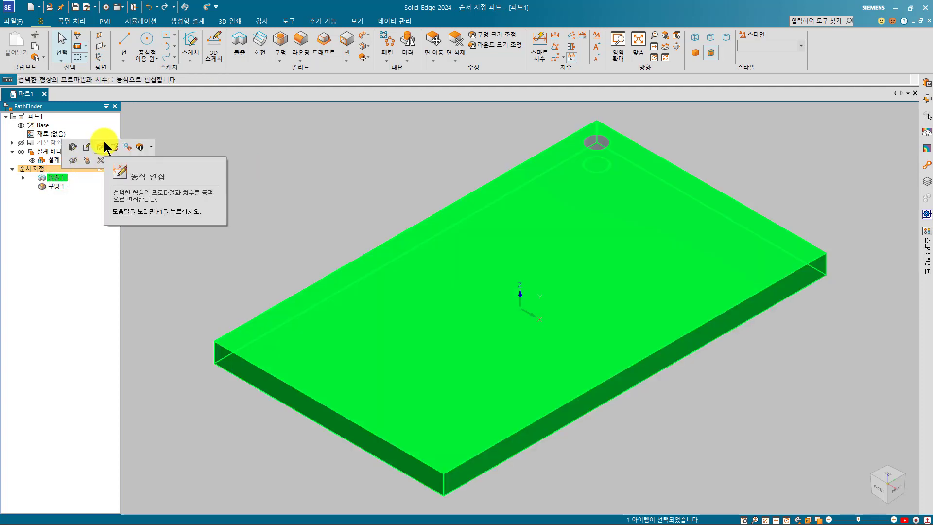
pyautogui.click(103, 147)
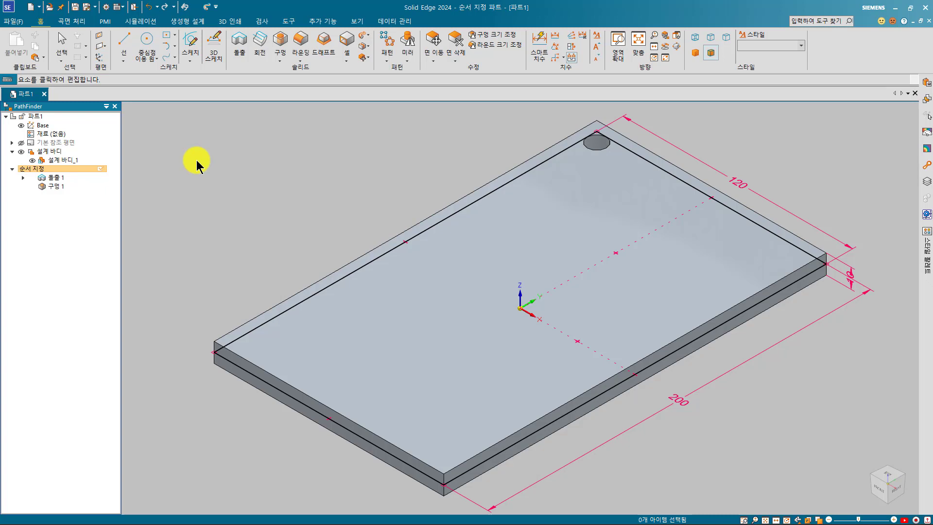
pyautogui.click(58, 188)
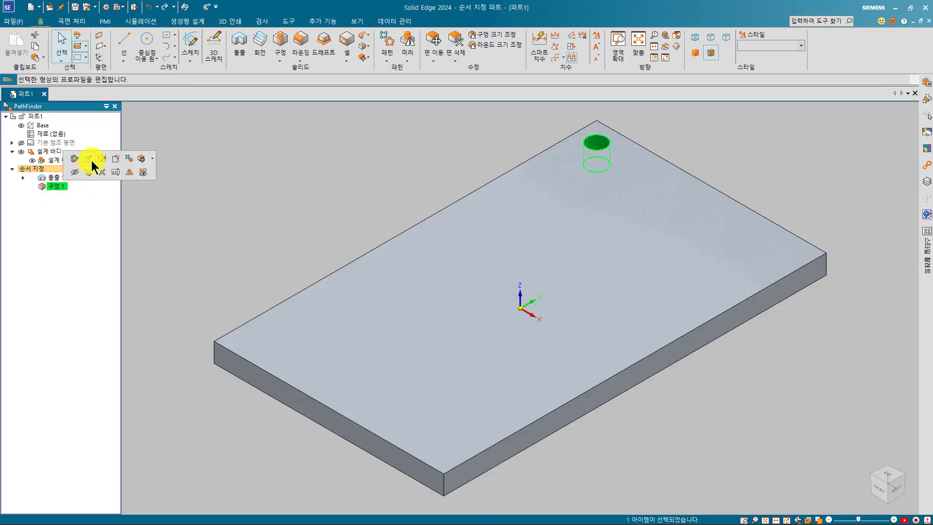
pyautogui.click(76, 162)
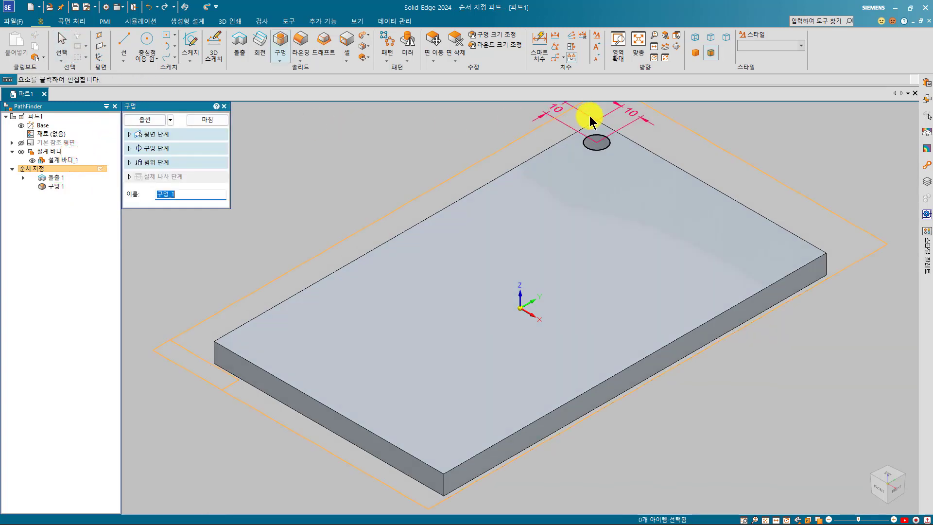
pyautogui.click(136, 119)
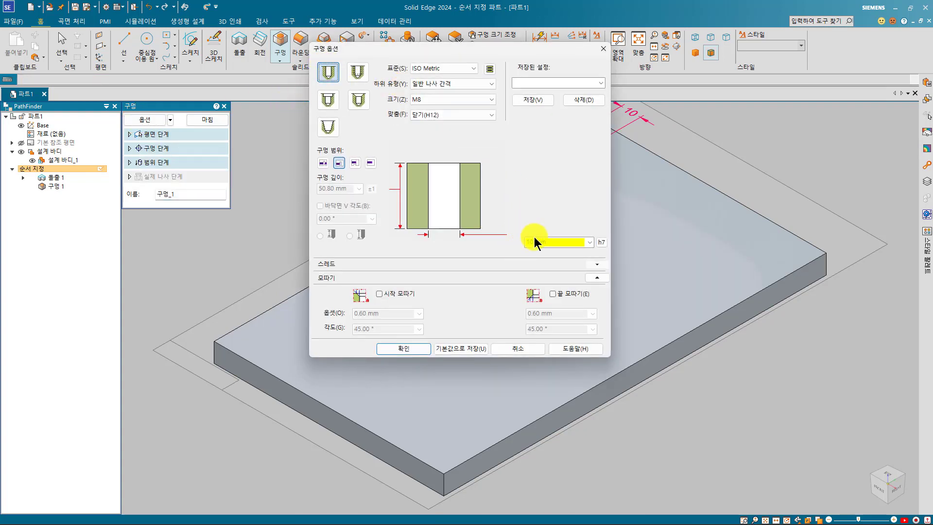
pyautogui.click(413, 348)
pyautogui.rightClick(317, 204)
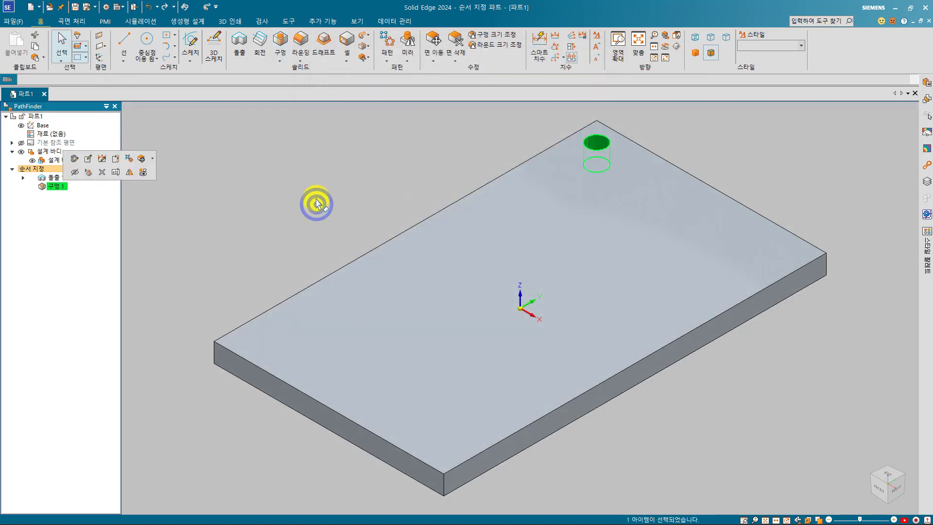
pyautogui.click(316, 203)
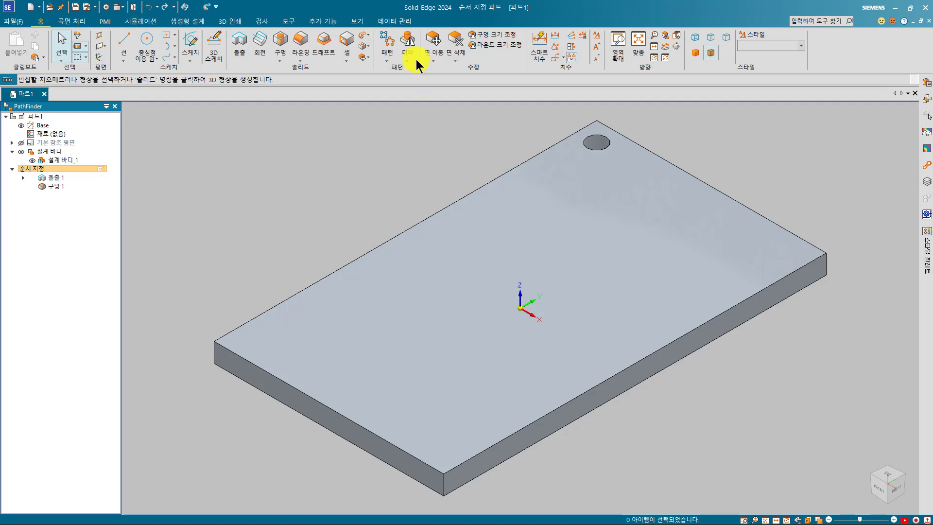
# Step: Start a feature pattern of the corner hole (구멍 1) using the 고속 (fast) method
pyautogui.click(387, 38)
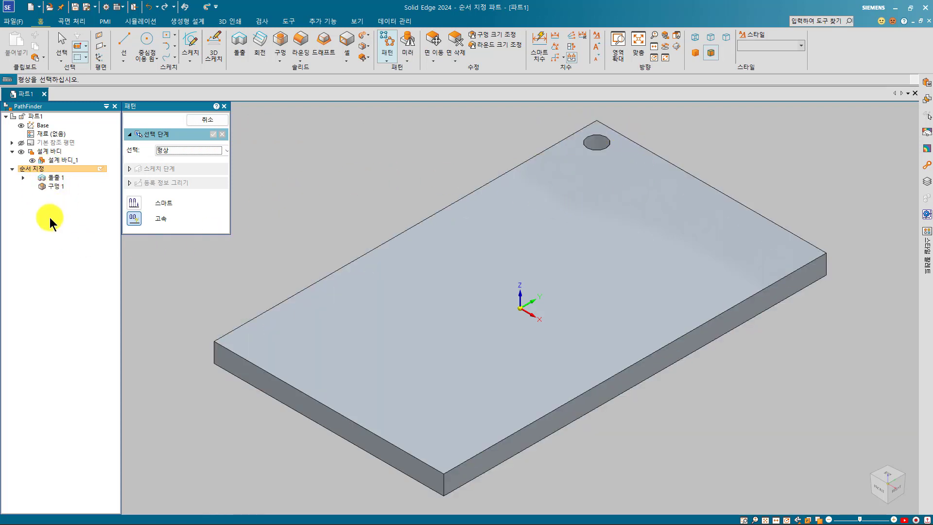
pyautogui.click(57, 188)
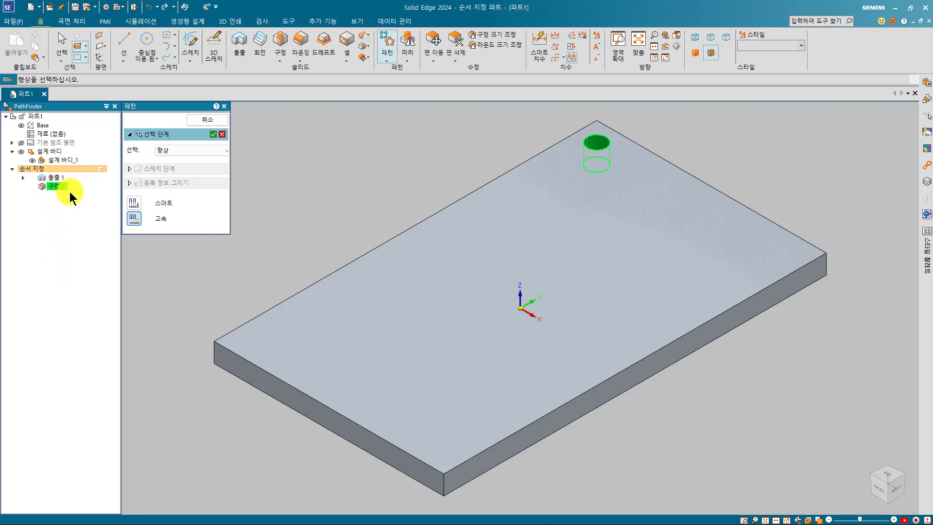
pyautogui.click(138, 217)
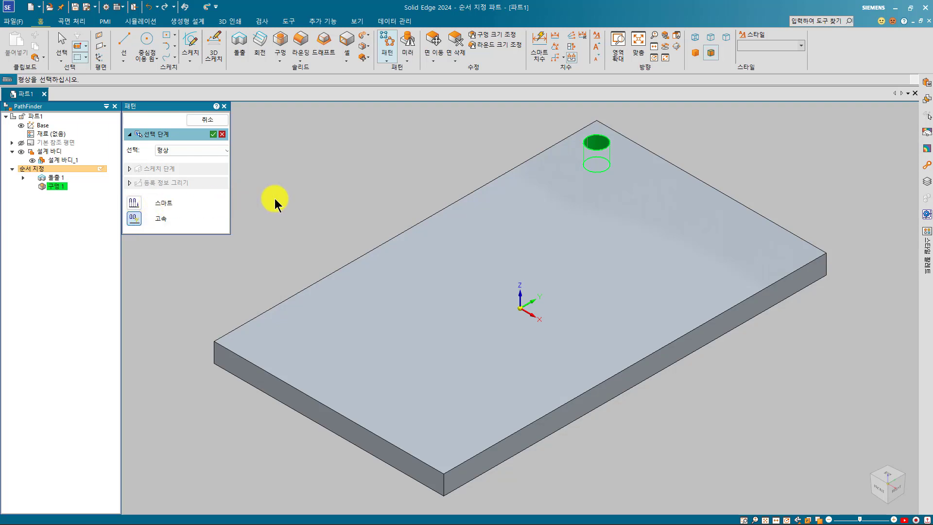
pyautogui.click(272, 172)
pyautogui.moveTo(272, 173)
pyautogui.mouseDown()
pyautogui.moveTo(312, 173)
pyautogui.moveTo(312, 239)
pyautogui.moveTo(379, 244)
pyautogui.mouseUp()
pyautogui.moveTo(287, 156)
pyautogui.mouseDown()
pyautogui.moveTo(281, 177)
pyautogui.moveTo(288, 163)
pyautogui.mouseUp()
pyautogui.moveTo(347, 244); pyautogui.dragTo(350, 242)
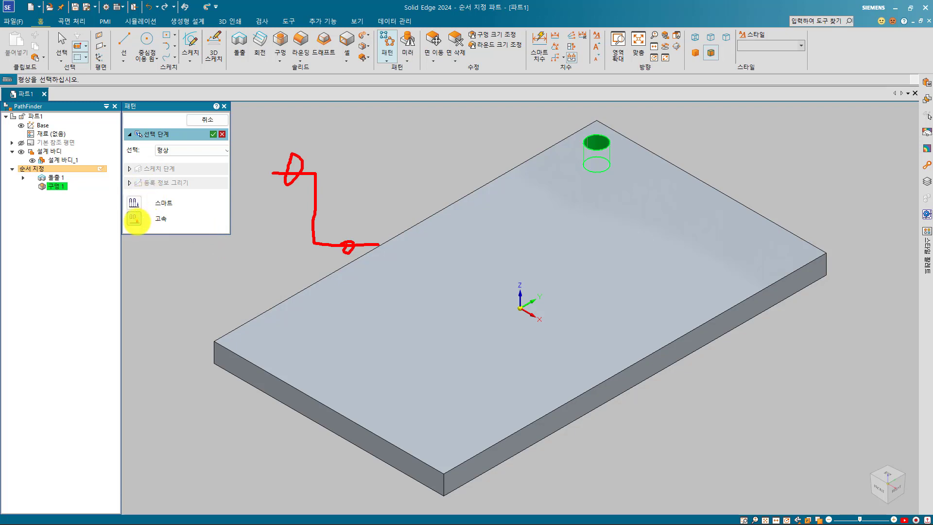
pyautogui.moveTo(314, 170)
pyautogui.mouseDown()
pyautogui.moveTo(359, 181)
pyautogui.moveTo(347, 246)
pyautogui.moveTo(367, 222)
pyautogui.mouseUp()
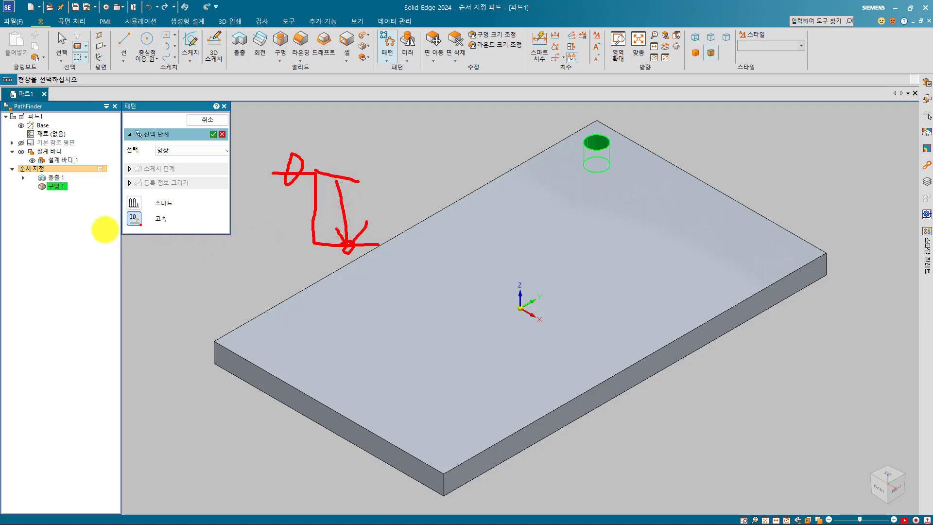
pyautogui.moveTo(130, 229)
pyautogui.mouseDown()
pyautogui.moveTo(121, 216)
pyautogui.moveTo(134, 204)
pyautogui.moveTo(144, 223)
pyautogui.moveTo(130, 229)
pyautogui.mouseUp()
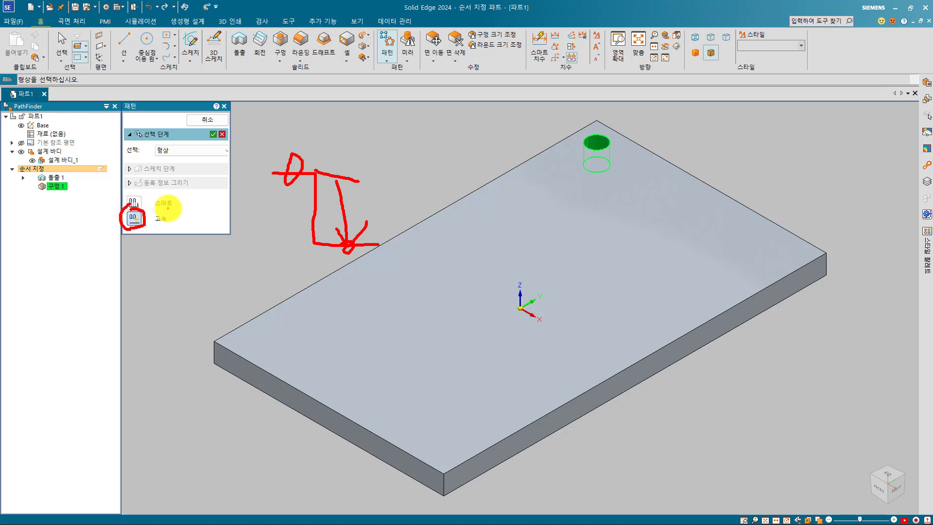
pyautogui.moveTo(195, 192)
pyautogui.mouseDown()
pyautogui.moveTo(181, 200)
pyautogui.moveTo(182, 186)
pyautogui.moveTo(190, 203)
pyautogui.mouseUp()
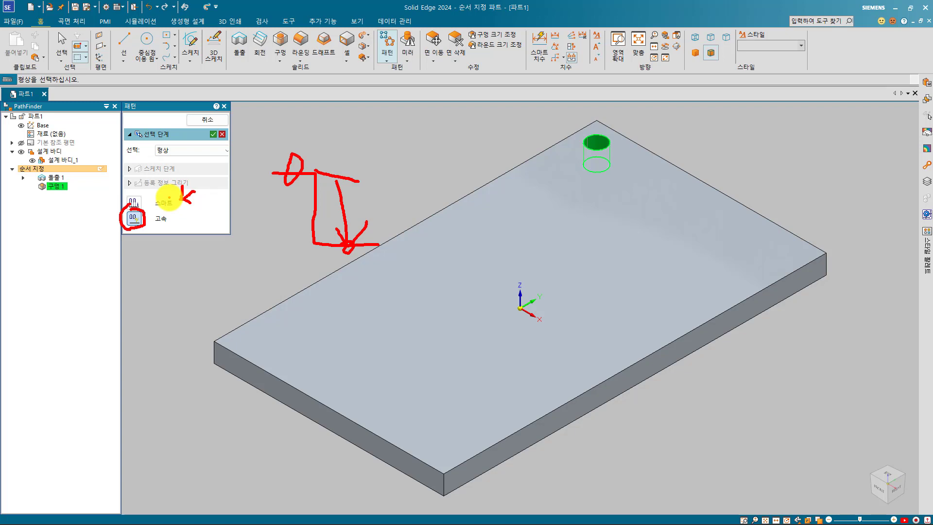
pyautogui.press('Escape')
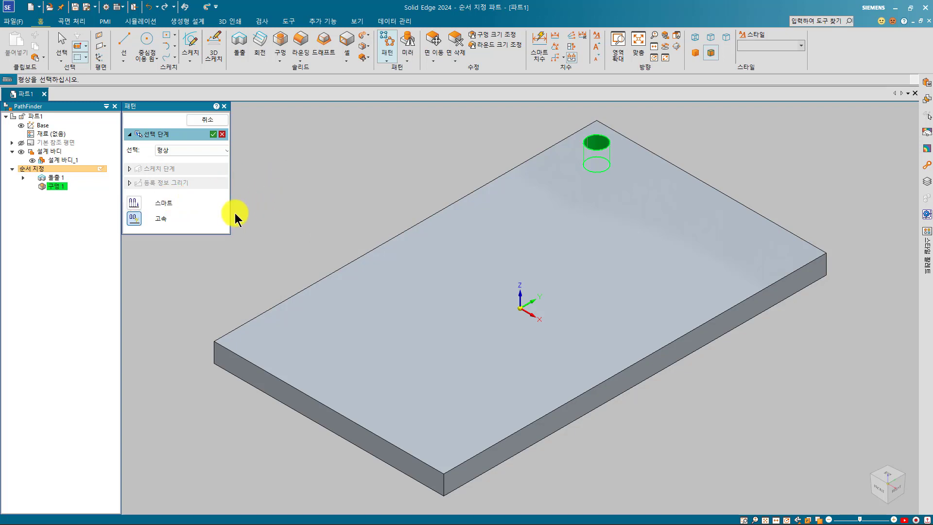
# Step: Accept the hole selection and place the pattern sketch on the plate's top face, oriented along the long edge beside the hole
pyautogui.rightClick(291, 183)
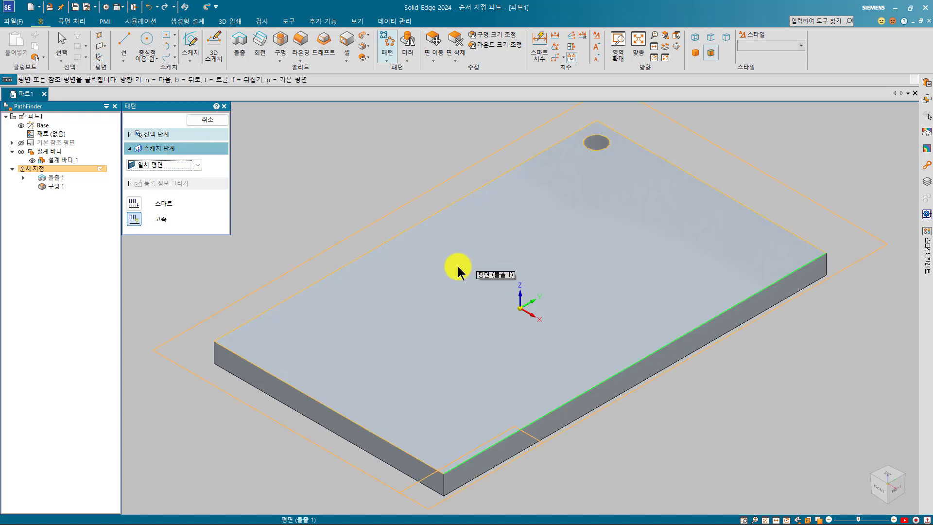
pyautogui.press('n')
pyautogui.press('n')
pyautogui.press('n')
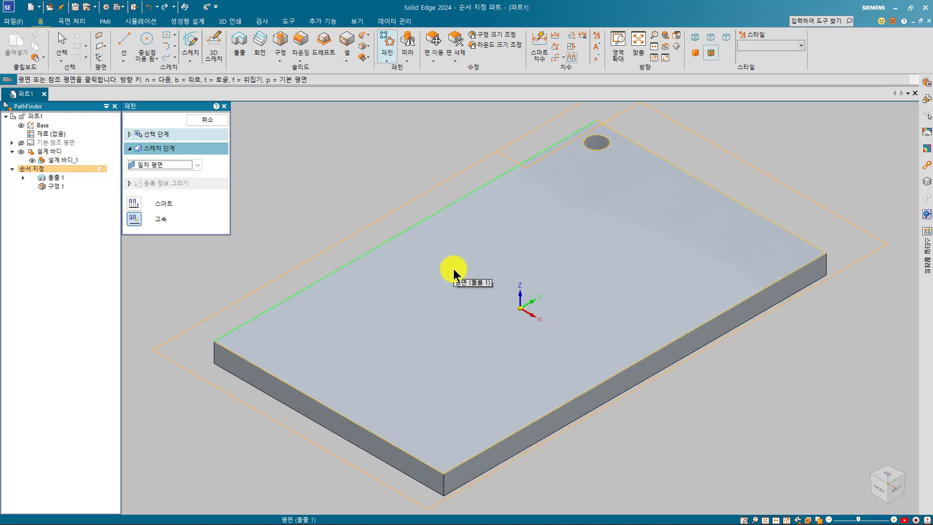
pyautogui.click(453, 269)
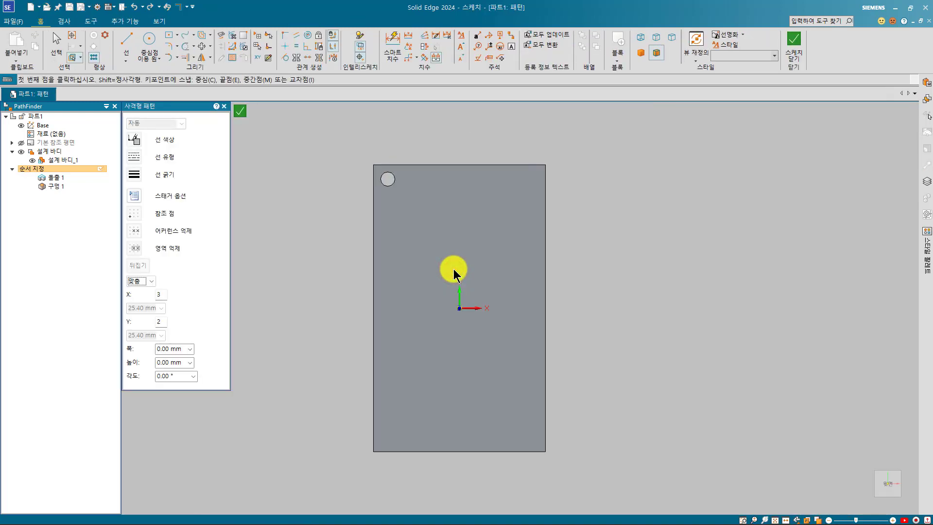
# Step: Draw a rectangular pattern profile from the hole's centre to near the diagonally opposite corner of the plate
pyautogui.click(98, 56)
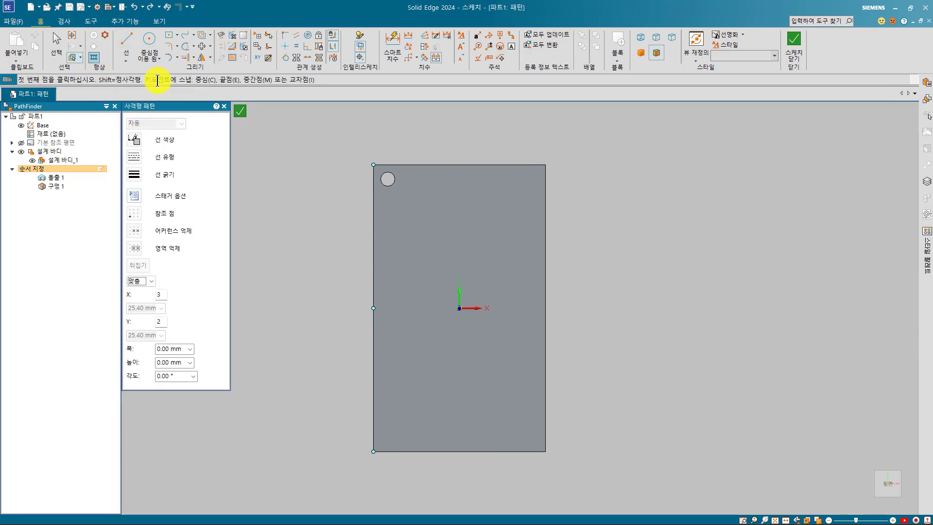
pyautogui.click(390, 179)
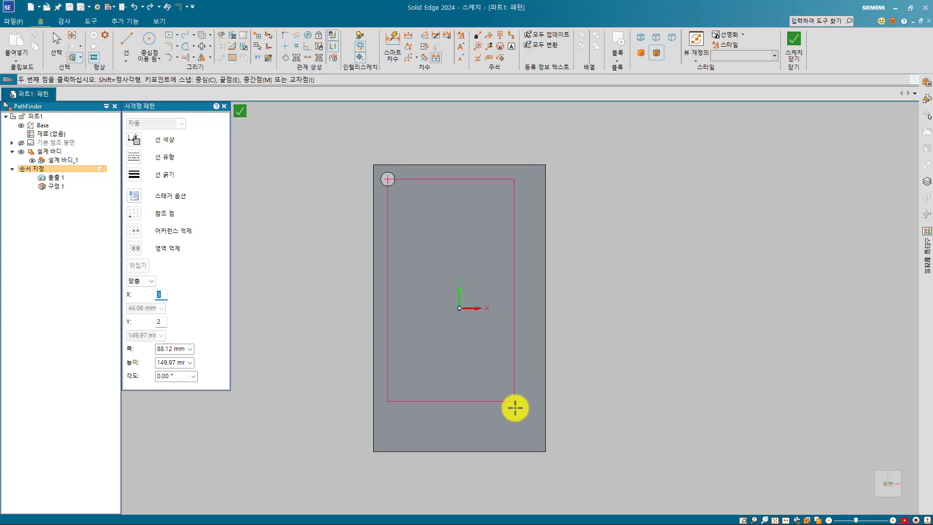
pyautogui.click(530, 436)
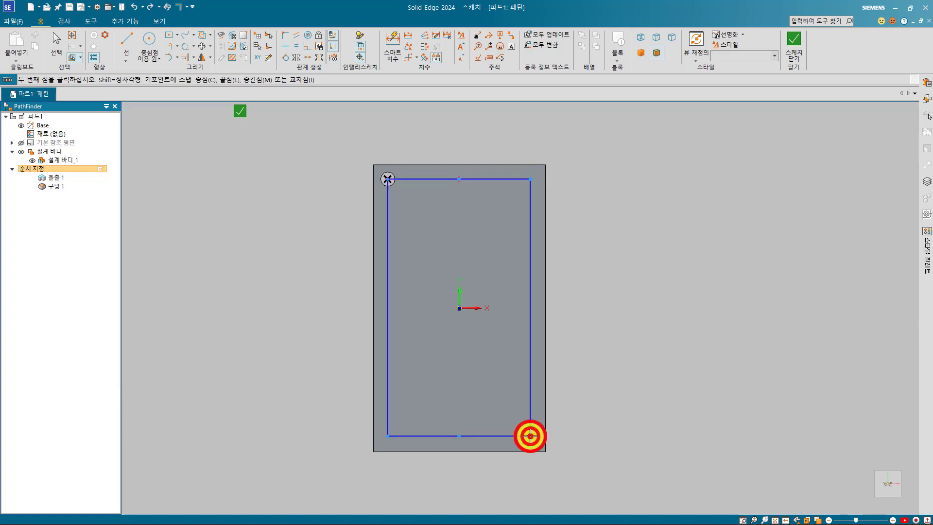
pyautogui.click(550, 369)
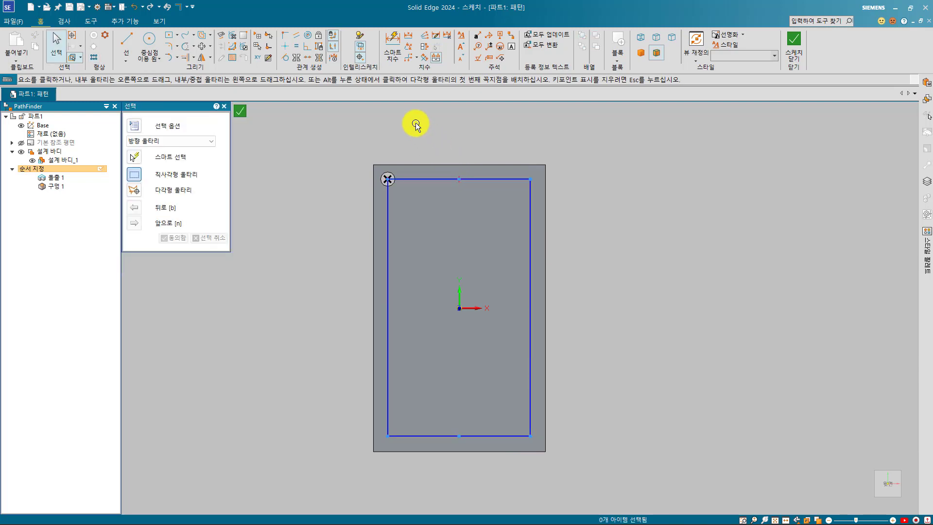
# Step: Dimension the pattern rectangle's lower corner 10 mm from the plate's bottom edge
pyautogui.click(393, 48)
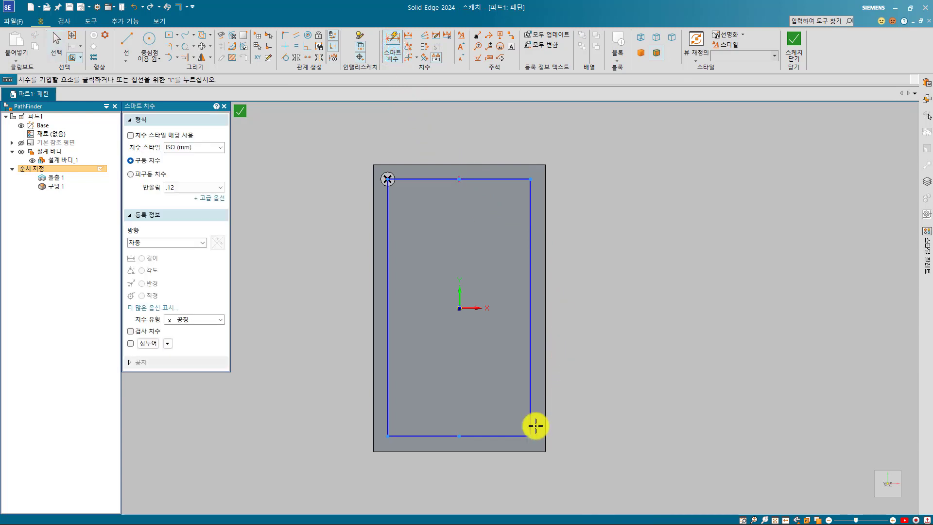
pyautogui.click(522, 437)
pyautogui.click(524, 442)
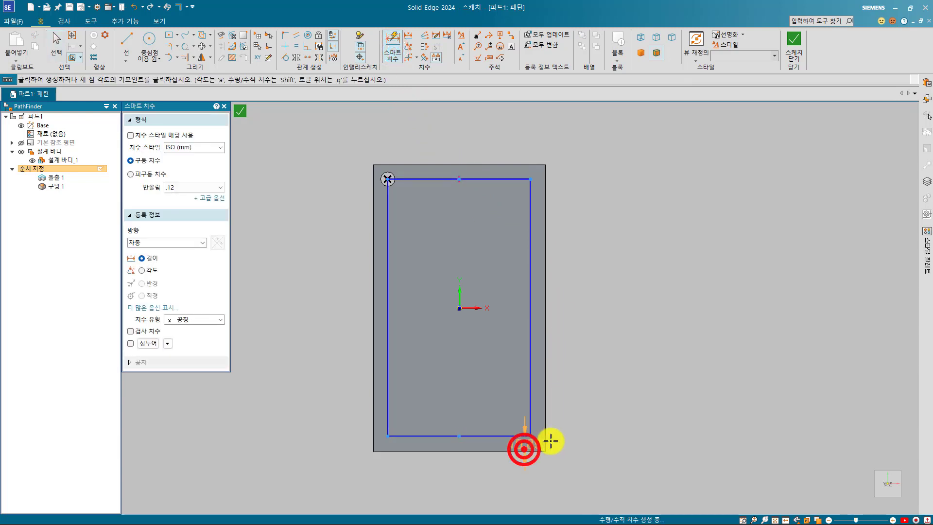
pyautogui.click(563, 440)
pyautogui.write('10')
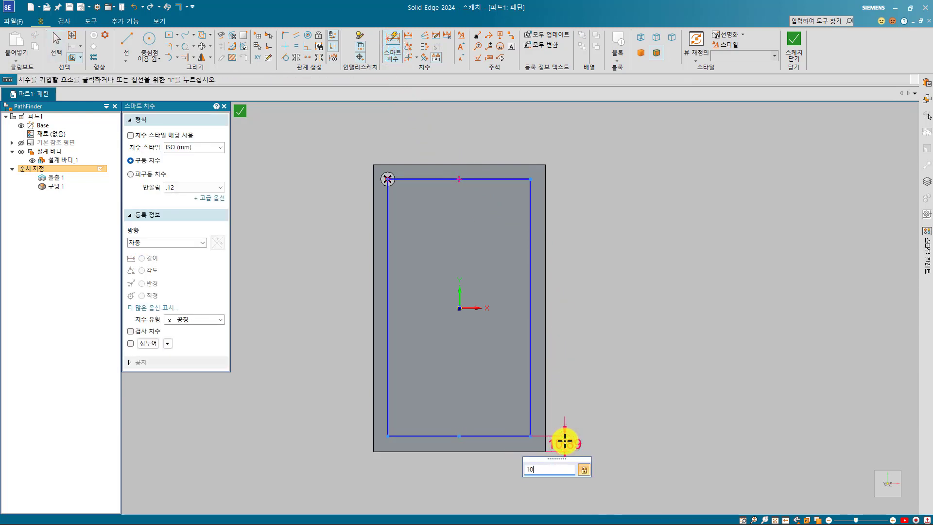
pyautogui.press('Return')
# Step: Dimension the pattern rectangle's right side 10 mm from the plate's right edge and end dimensioning
pyautogui.click(543, 416)
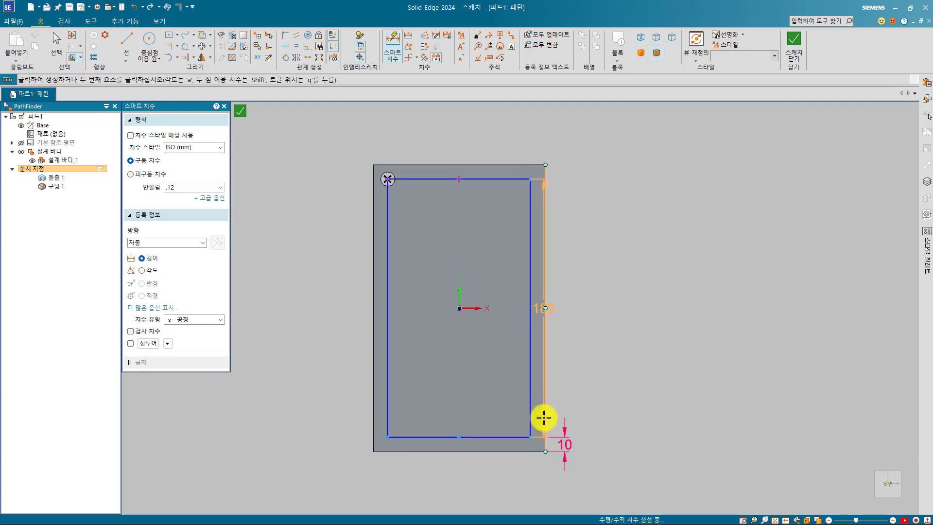
pyautogui.click(540, 482)
pyautogui.write('10')
pyautogui.press('Return')
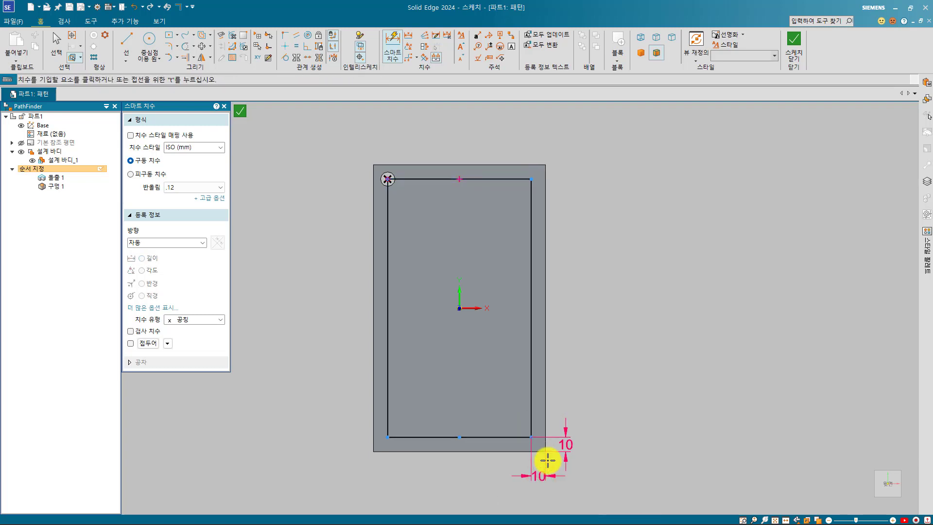
pyautogui.rightClick(590, 356)
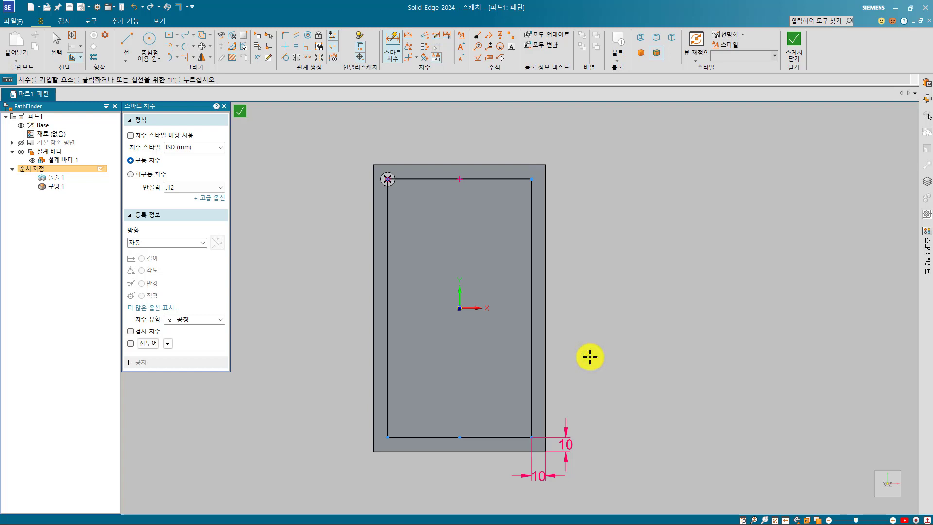
pyautogui.press('Escape')
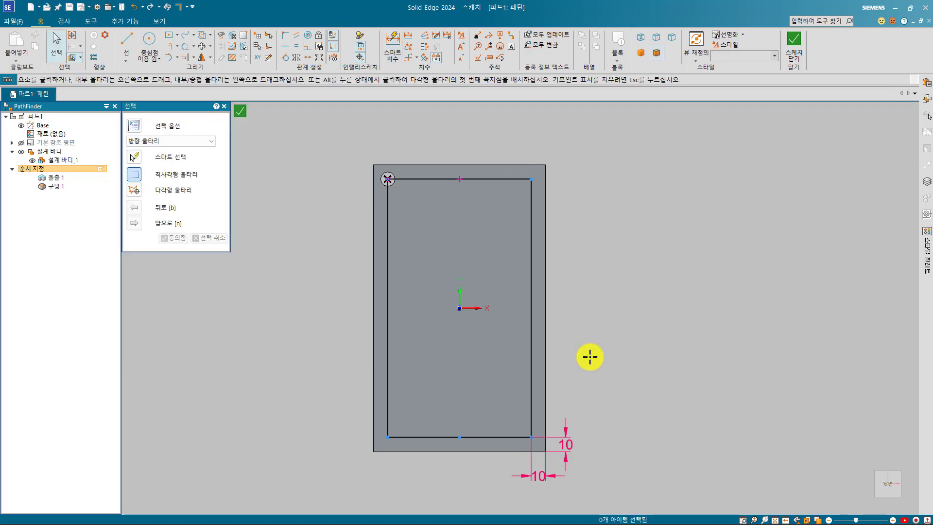
# Step: Select the pattern rectangle and review the spacing types 맞춤, 채우기 and 고정, keeping 맞춤 (fit)
pyautogui.click(530, 263)
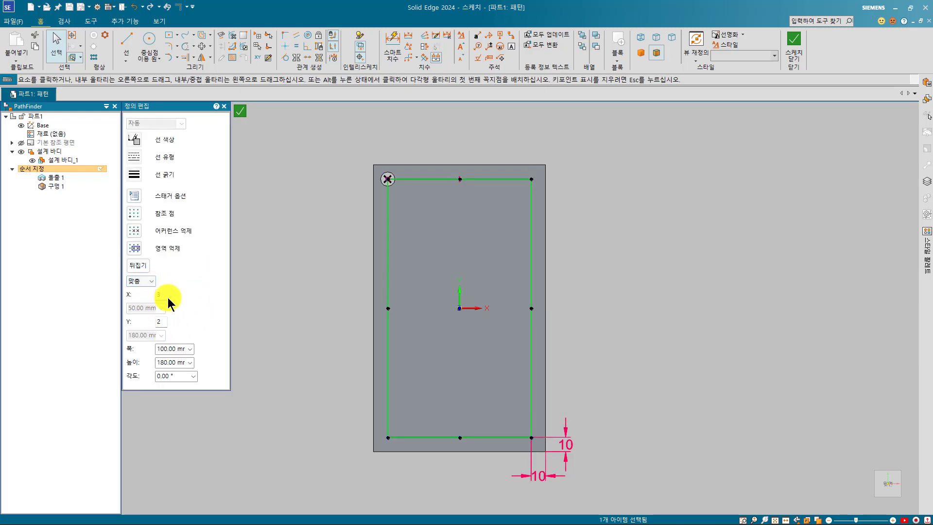
pyautogui.click(142, 282)
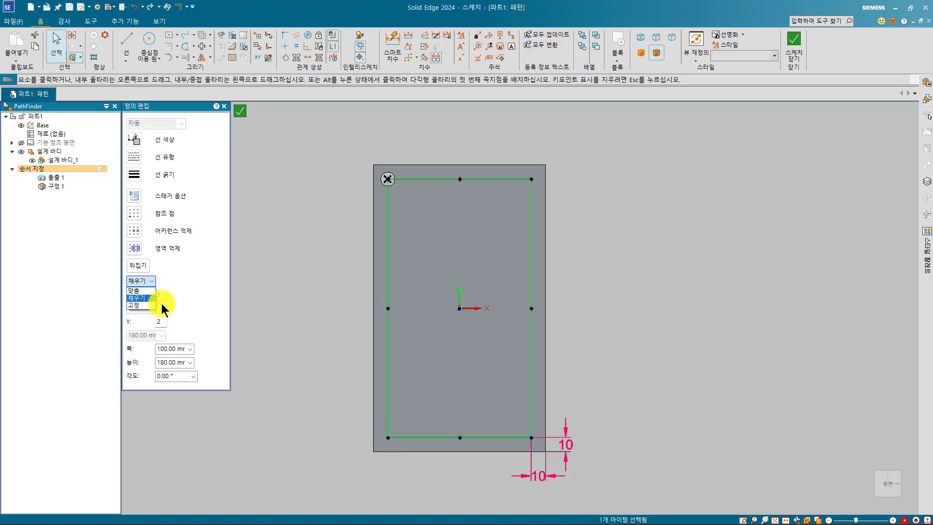
pyautogui.click(148, 306)
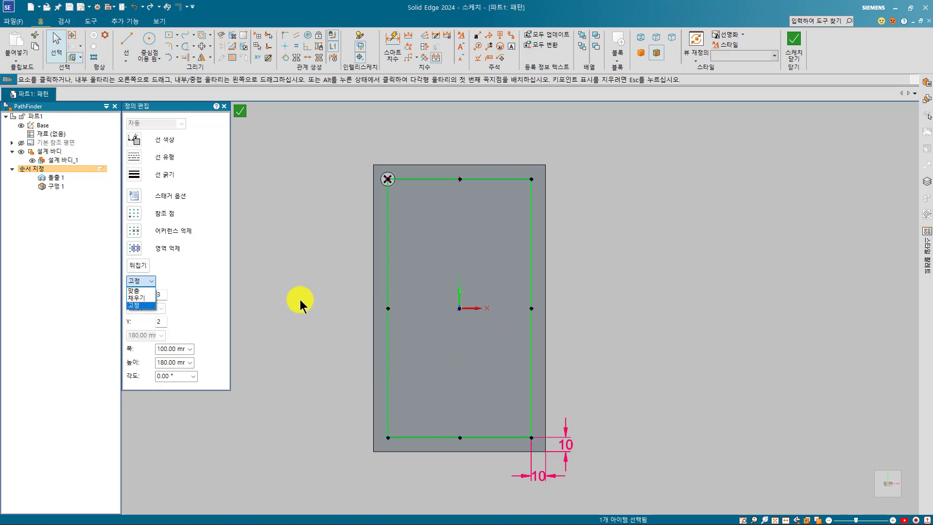
pyautogui.click(145, 291)
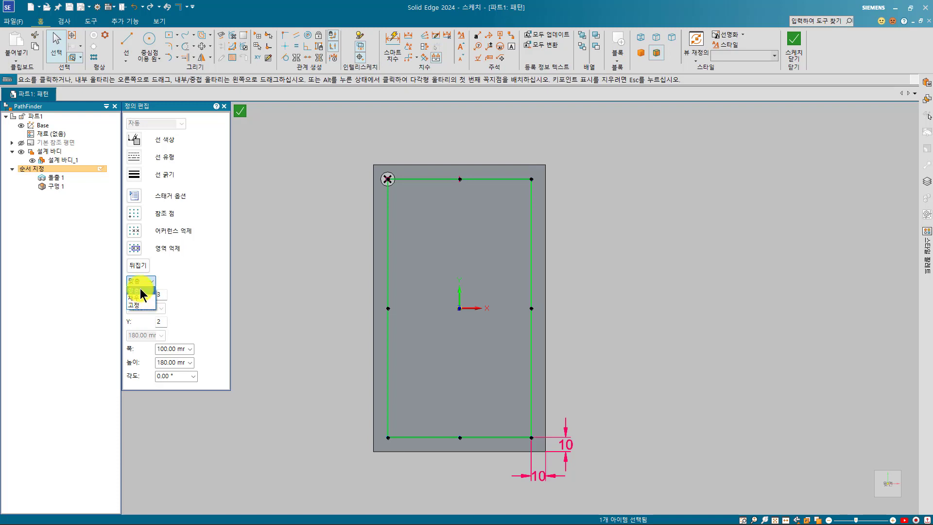
pyautogui.click(141, 290)
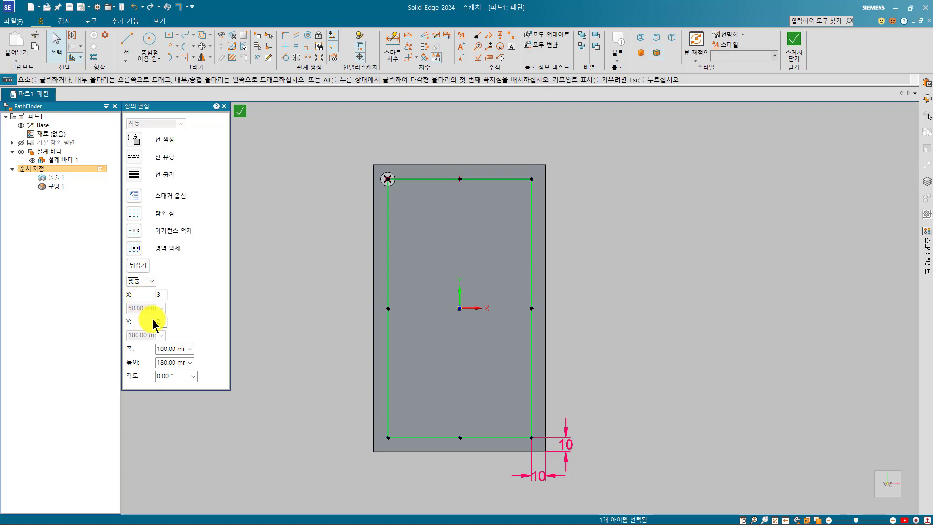
pyautogui.middleClick(286, 274)
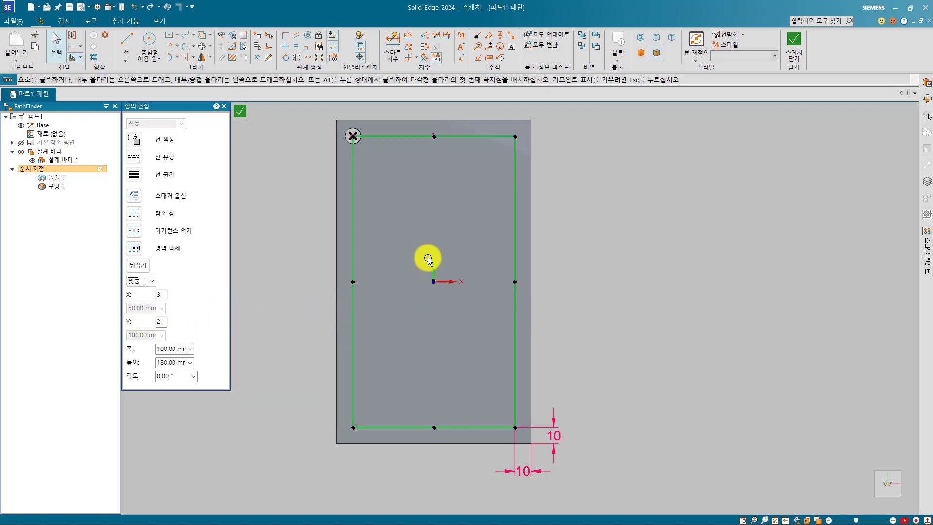
pyautogui.moveTo(450, 262); pyautogui.dragTo(427, 301)
pyautogui.moveTo(423, 269); pyautogui.dragTo(456, 300)
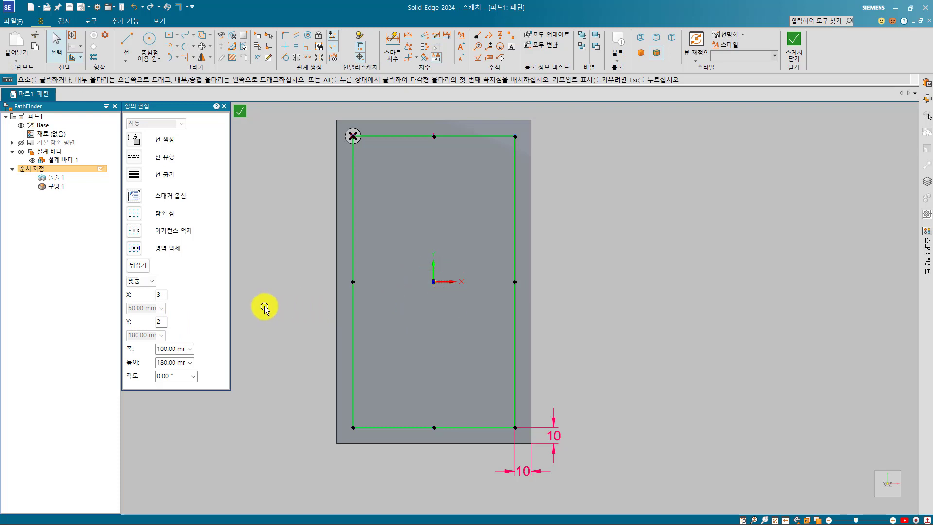
# Step: Set the rectangular pattern's occurrence counts to X 4 and Y 8, and finish the pattern sketch
pyautogui.click(158, 293)
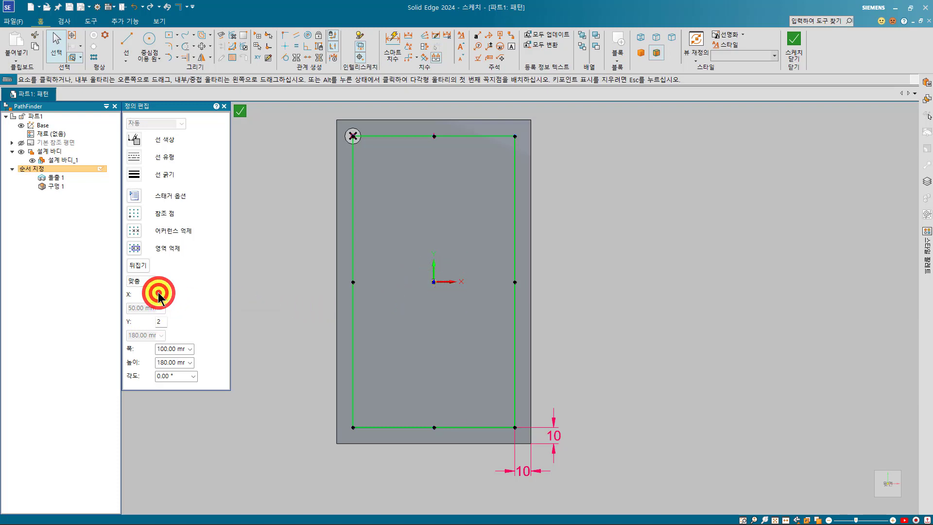
pyautogui.doubleClick(159, 295)
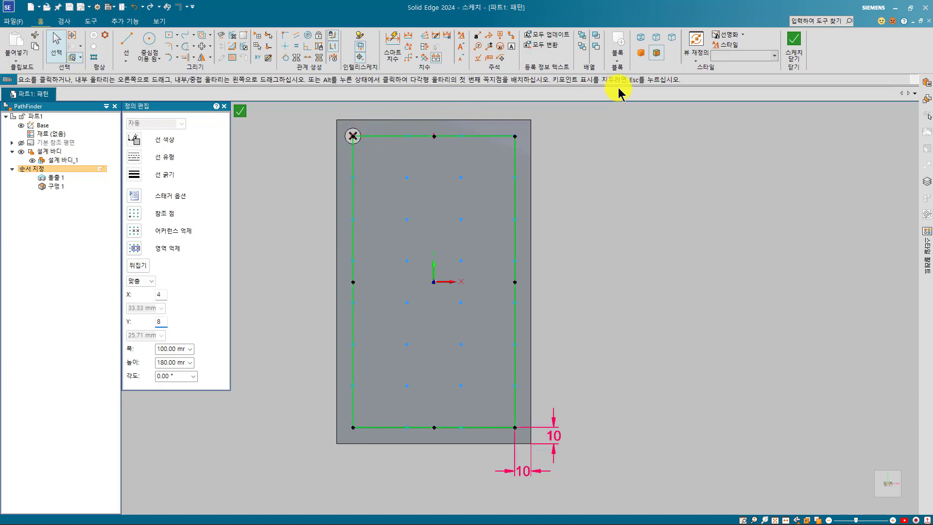
pyautogui.click(793, 41)
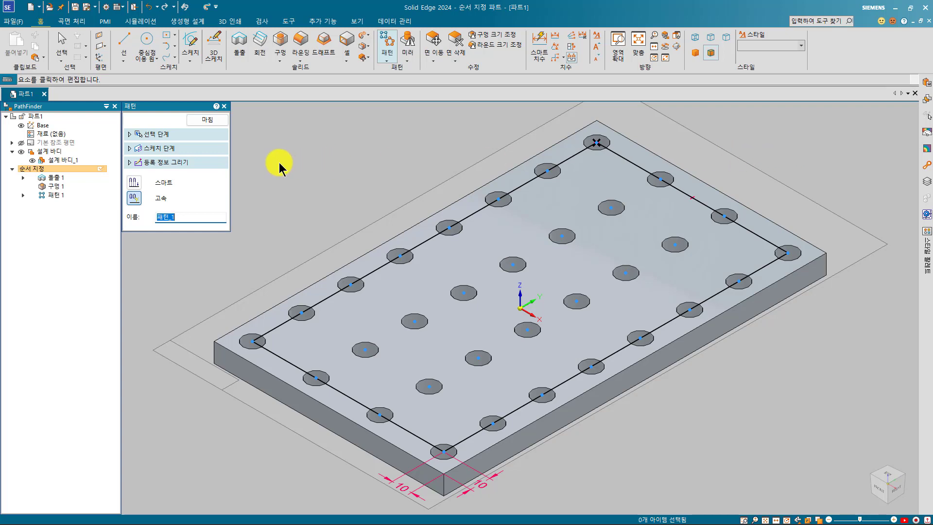
# Step: Reopen the pattern sketch, move the reference point to the occurrence in the second column, fourth row, and close the sketch
pyautogui.click(171, 163)
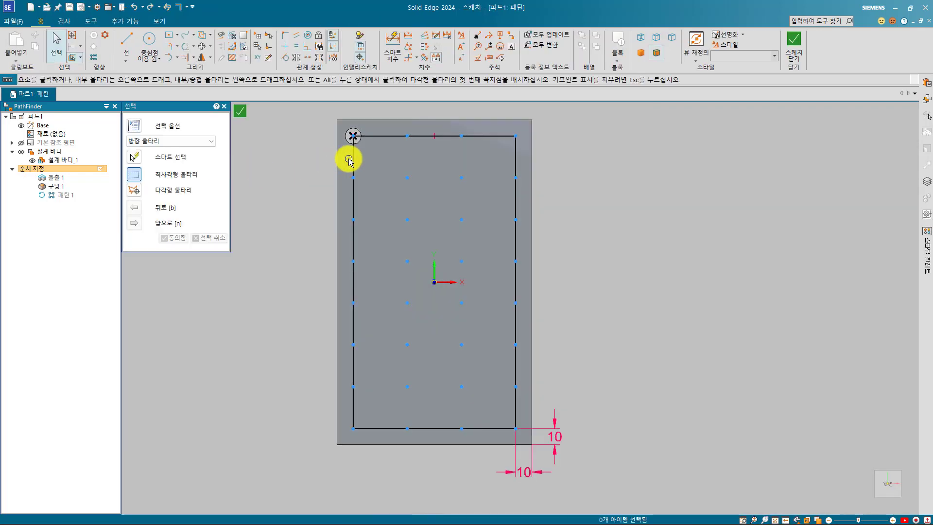
pyautogui.click(353, 156)
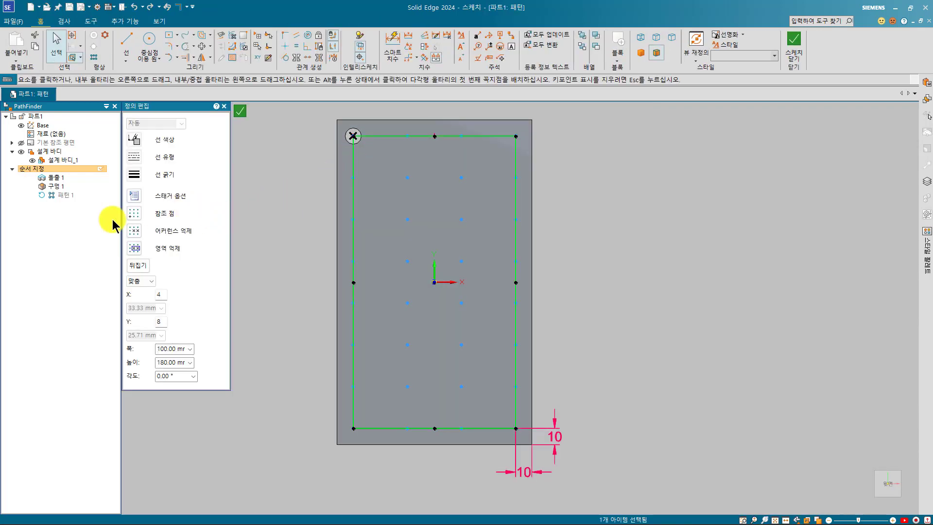
pyautogui.click(133, 213)
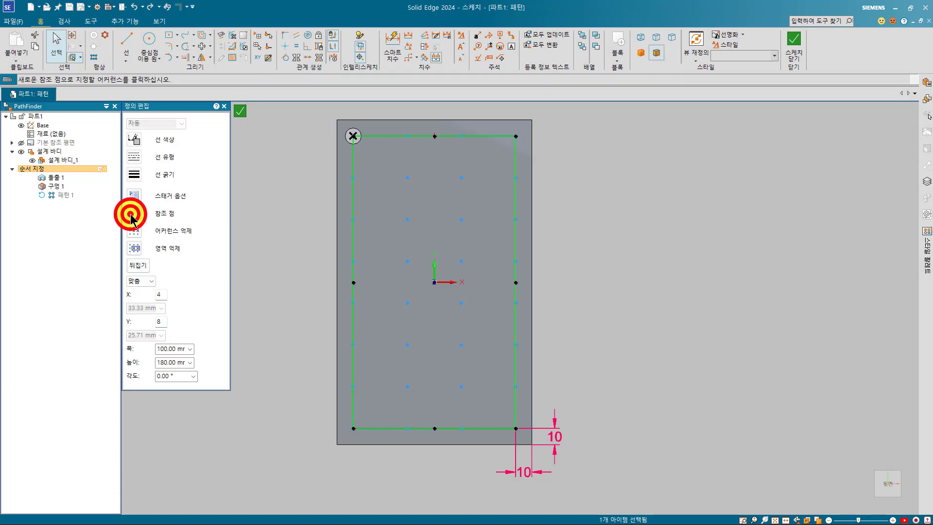
pyautogui.click(407, 261)
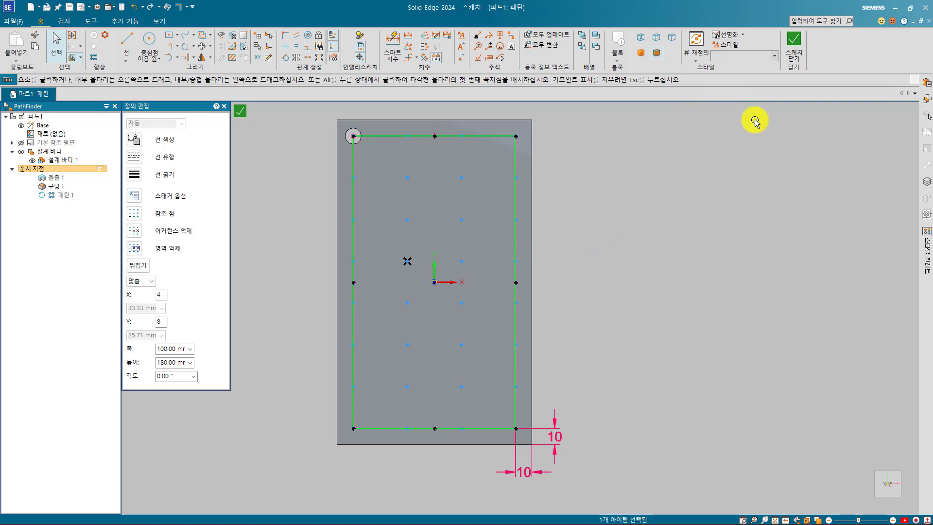
pyautogui.click(796, 61)
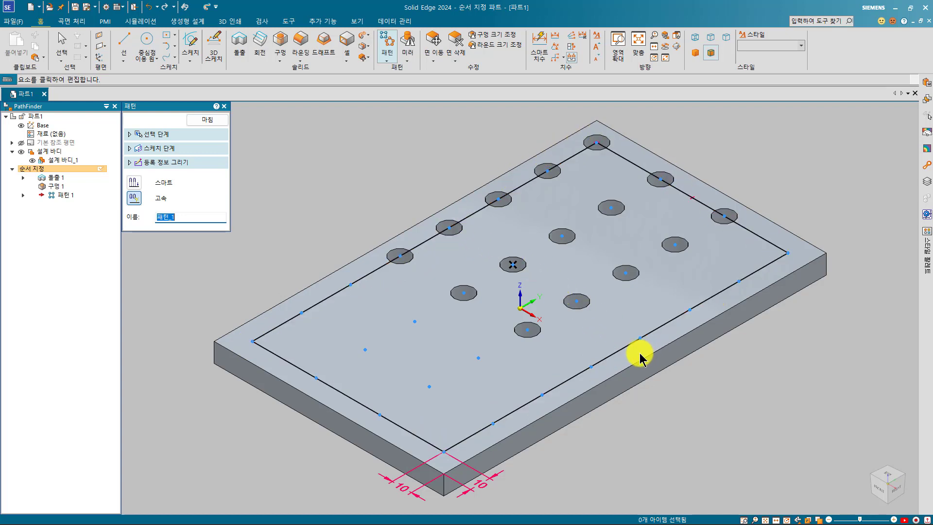
# Step: Reopen the pattern sketch and set the reference point to the occurrence at the original corner hole
pyautogui.click(184, 148)
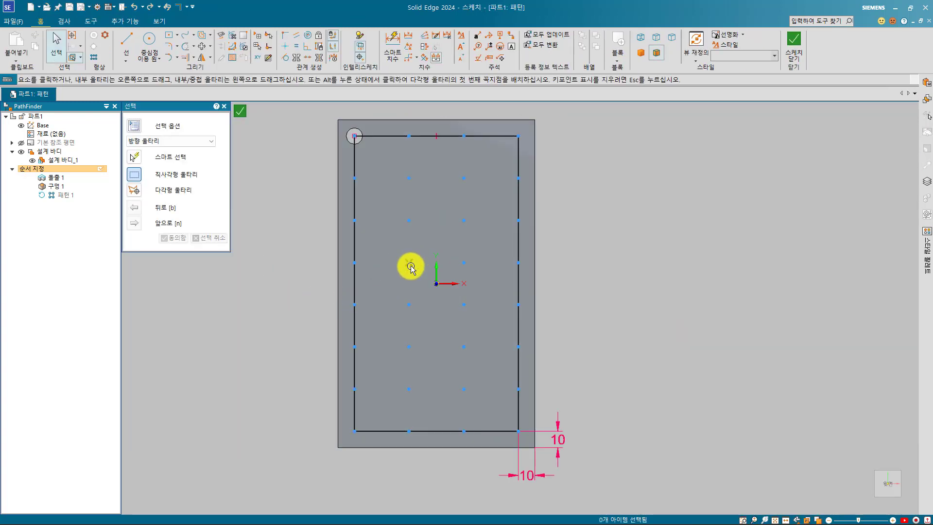
pyautogui.click(354, 157)
pyautogui.click(133, 213)
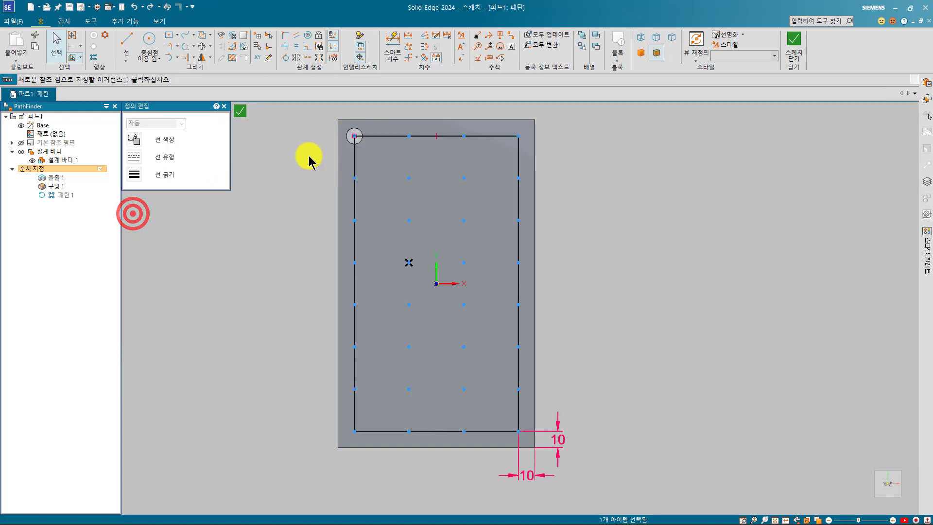
pyautogui.click(356, 135)
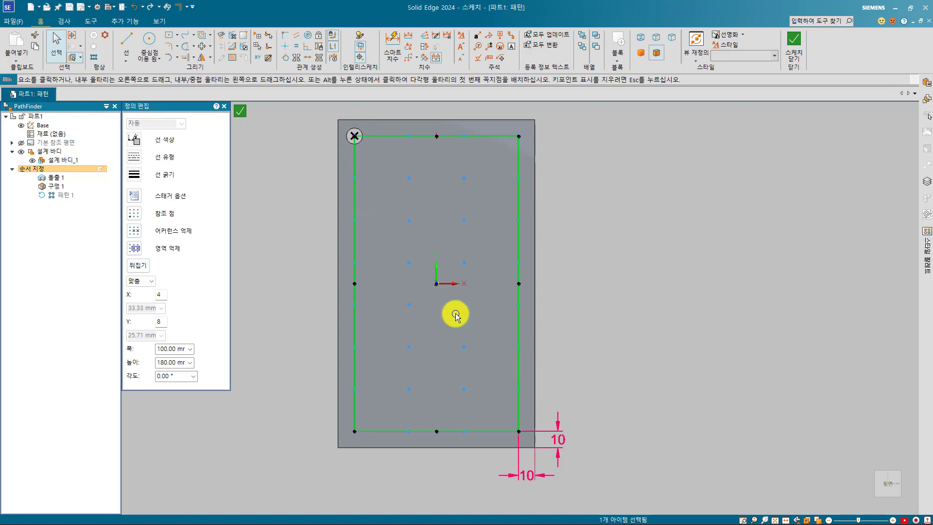
# Step: Suppress one occurrence per row, alternating between the pattern's two inner columns from the top row down, and finish the hole pattern
pyautogui.click(138, 233)
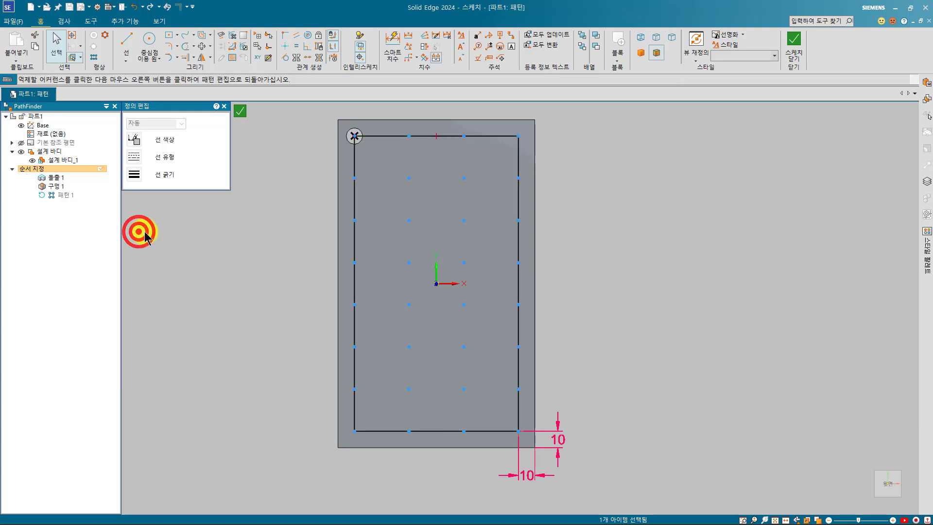
pyautogui.click(463, 179)
pyautogui.click(408, 220)
pyautogui.click(463, 264)
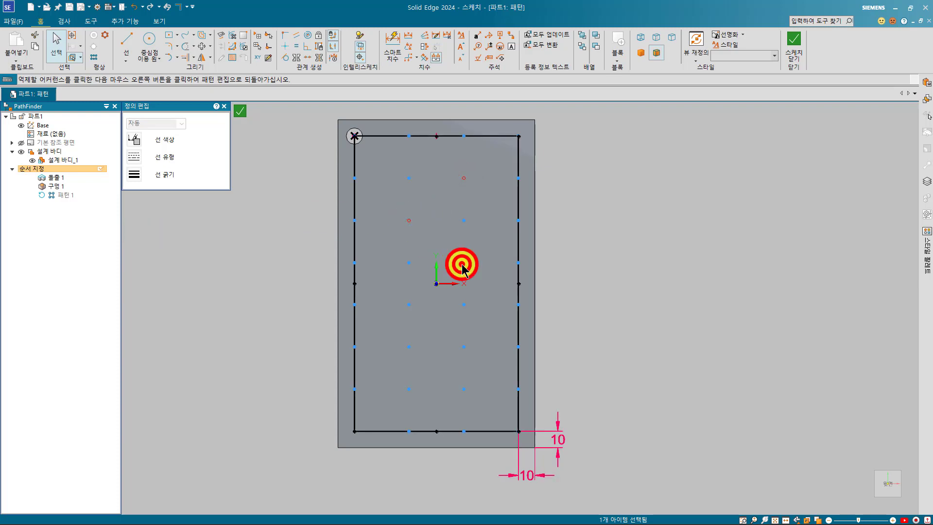
pyautogui.click(408, 304)
pyautogui.moveTo(433, 333); pyautogui.dragTo(473, 367)
pyautogui.moveTo(391, 370); pyautogui.dragTo(471, 454)
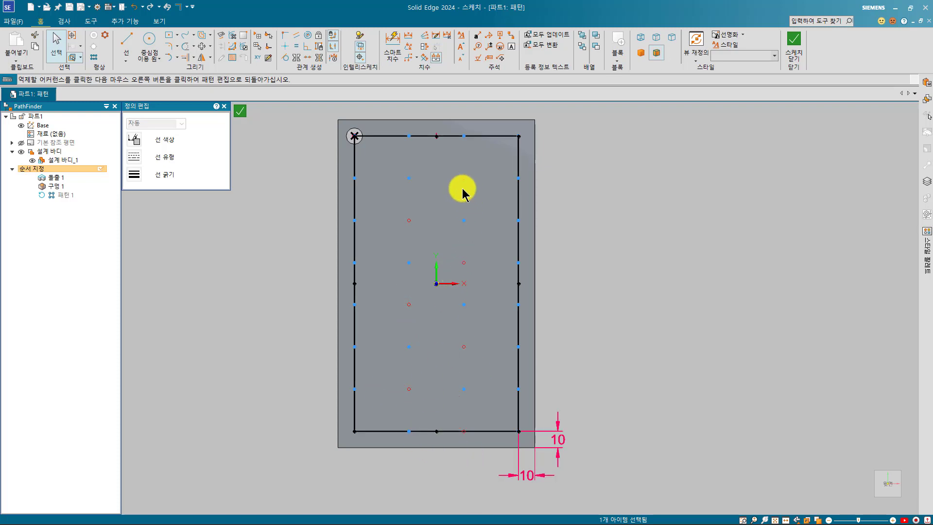
pyautogui.moveTo(382, 119); pyautogui.dragTo(476, 191)
pyautogui.moveTo(442, 165); pyautogui.dragTo(475, 194)
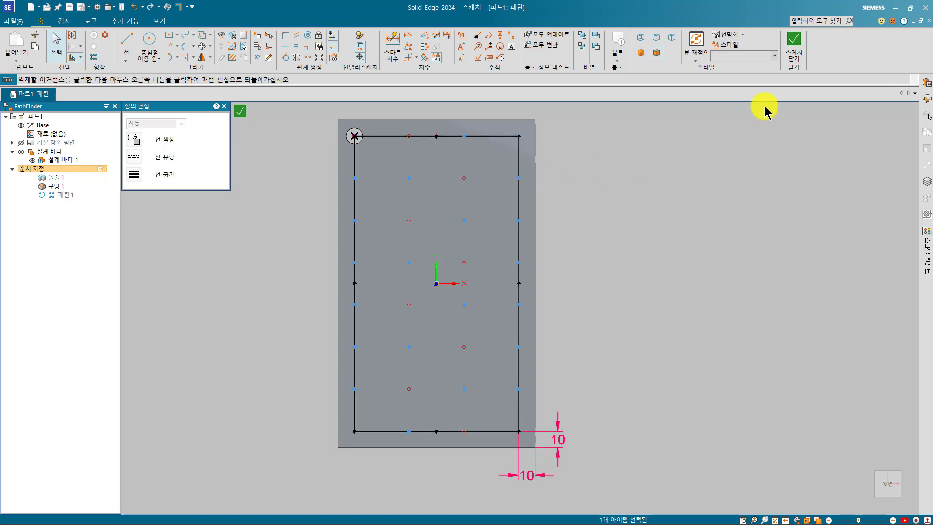
pyautogui.click(794, 54)
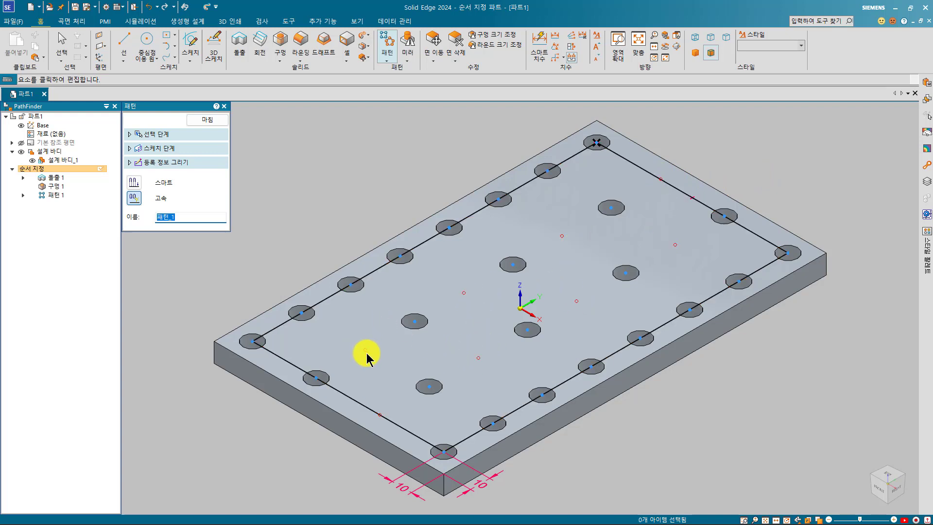
pyautogui.rightClick(374, 396)
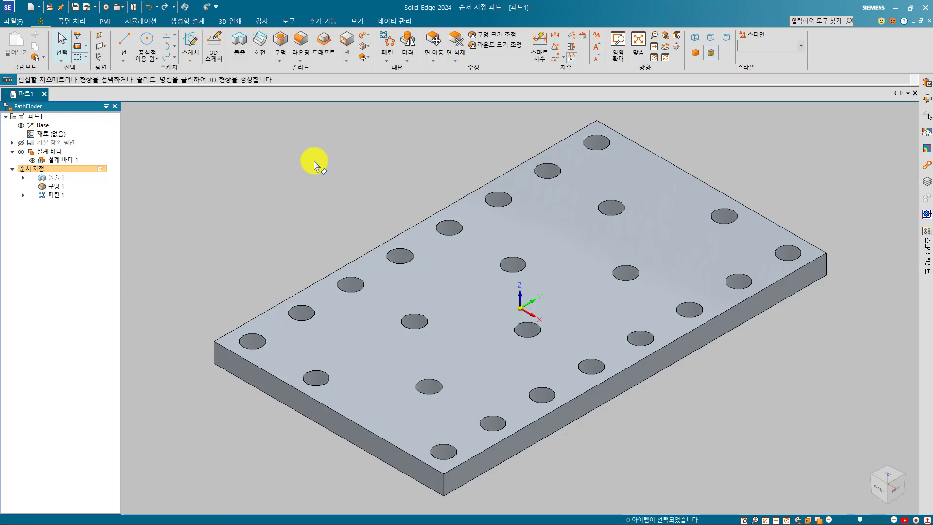
# Step: Start a new pattern and pick the plate extrusion, the corner hole and the rectangular hole pattern as its parent features
pyautogui.hotkey('ctrl', 't')
pyautogui.hotkey('ctrl', 't')
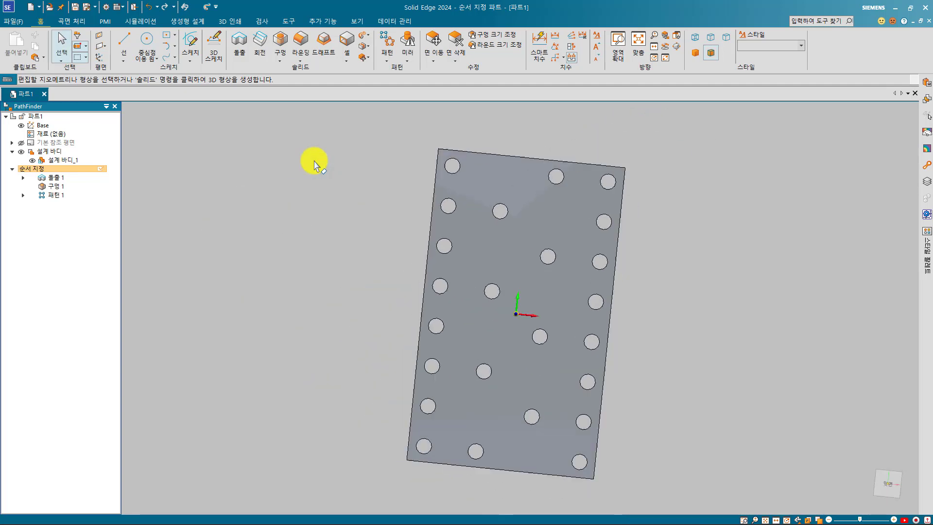
pyautogui.scroll(-2, 307, 187)
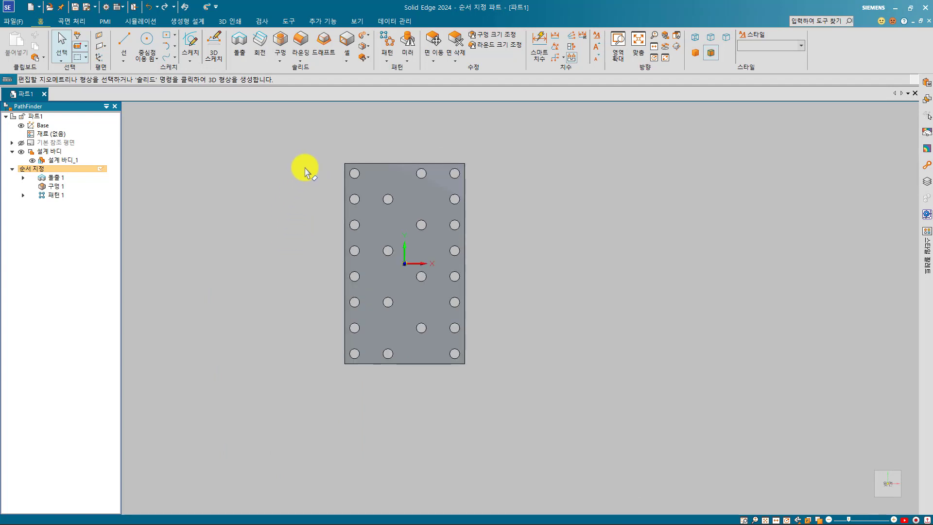
pyautogui.click(388, 43)
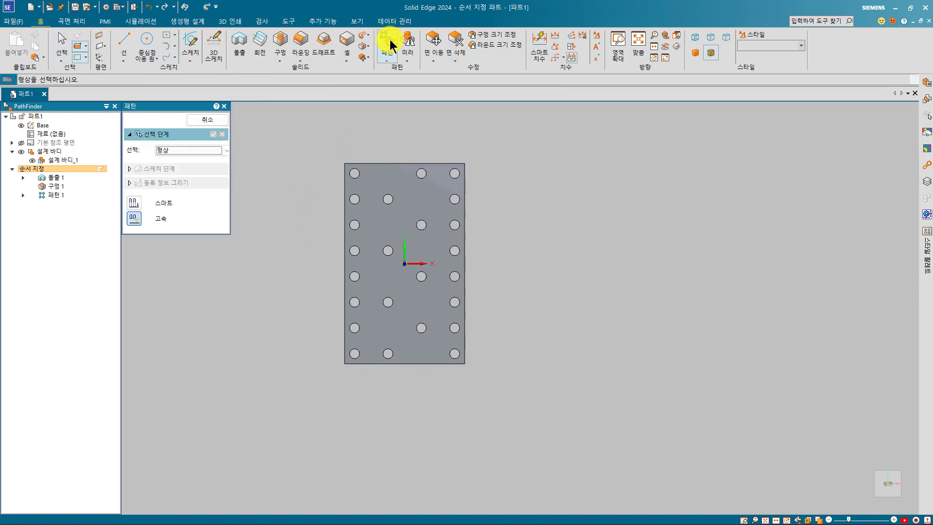
pyautogui.click(53, 186)
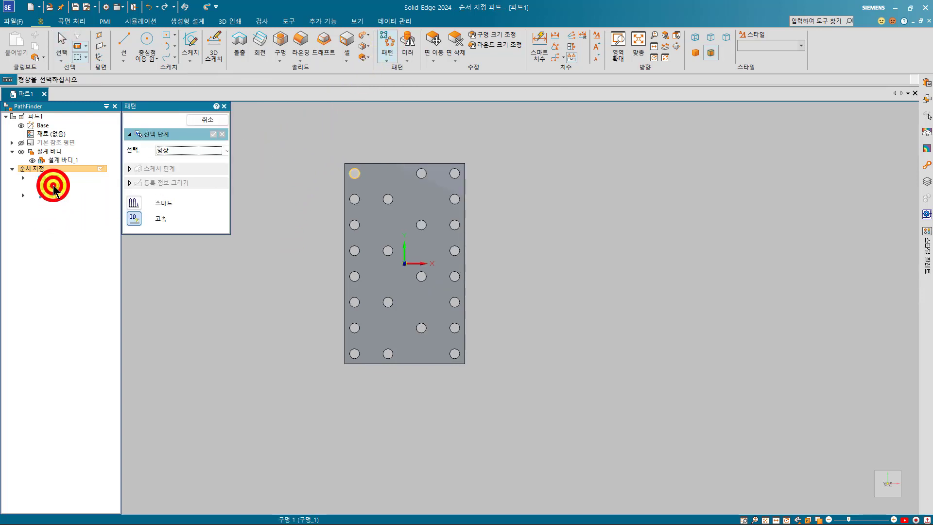
pyautogui.click(54, 195)
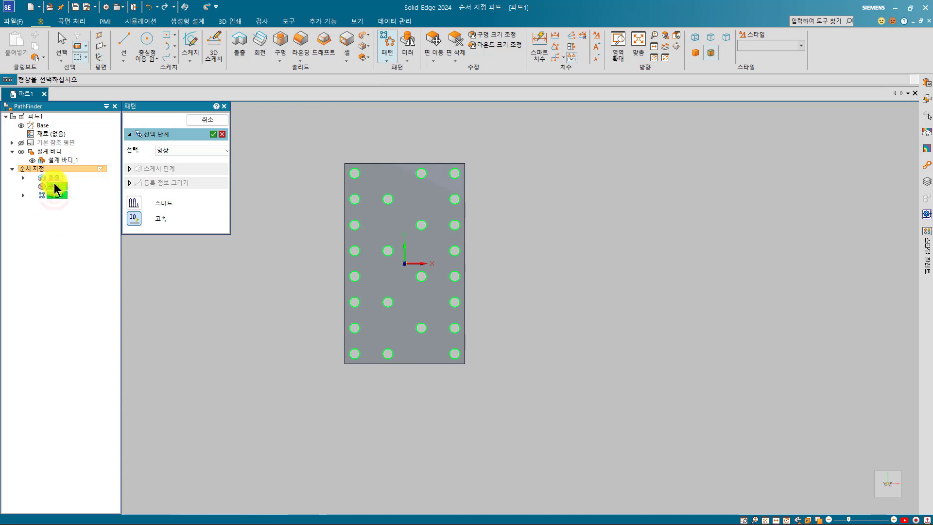
pyautogui.click(54, 177)
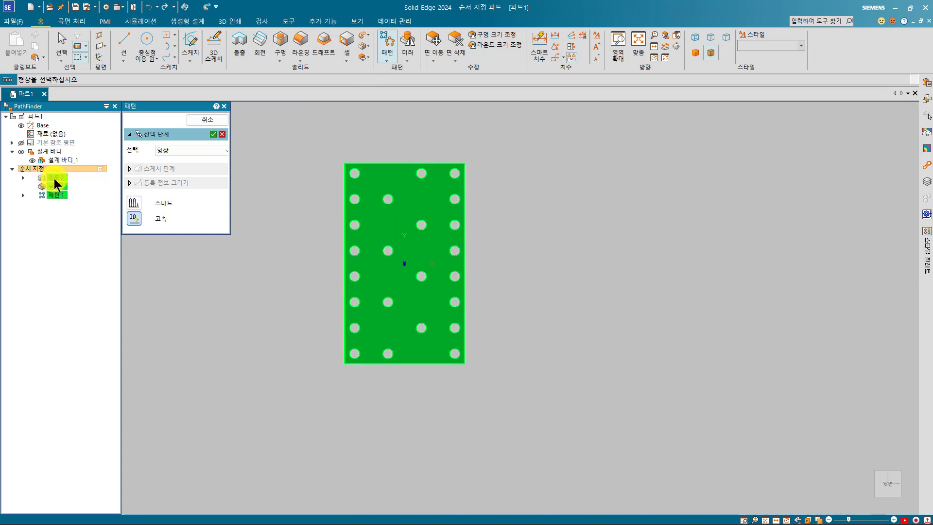
pyautogui.moveTo(559, 383)
pyautogui.mouseDown()
pyautogui.moveTo(620, 271)
pyautogui.moveTo(581, 378)
pyautogui.mouseUp()
pyautogui.moveTo(613, 445)
pyautogui.mouseDown()
pyautogui.moveTo(686, 435)
pyautogui.moveTo(567, 450)
pyautogui.mouseUp()
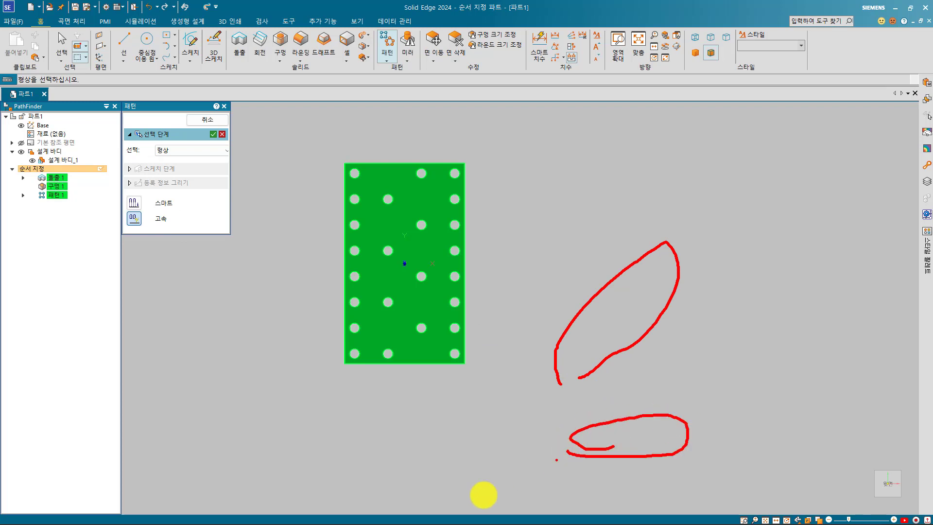
pyautogui.click(414, 513)
pyautogui.moveTo(414, 513); pyautogui.dragTo(412, 509)
pyautogui.moveTo(549, 511); pyautogui.dragTo(565, 500)
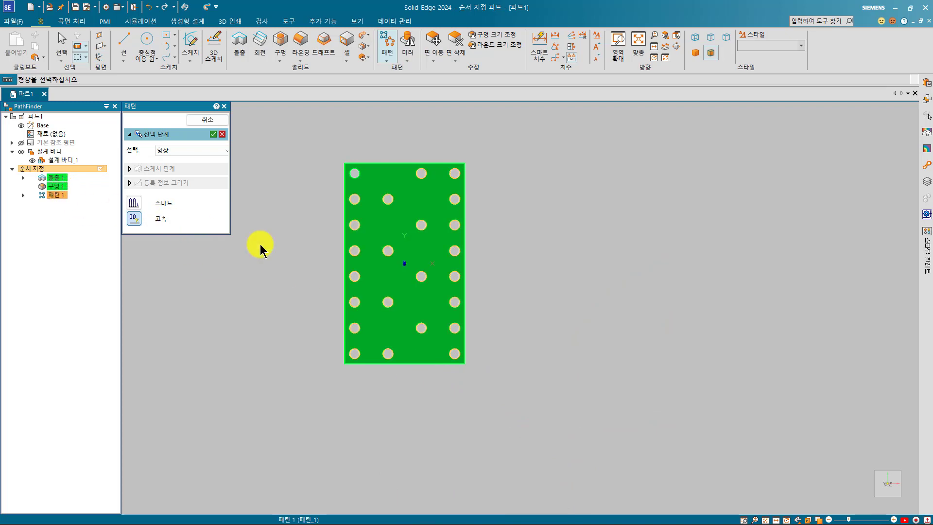
# Step: On the plate's face, draw a full-circle pattern profile of about 295 mm radius, centred below the plate and passing through its bottom edge midpoint
pyautogui.rightClick(305, 272)
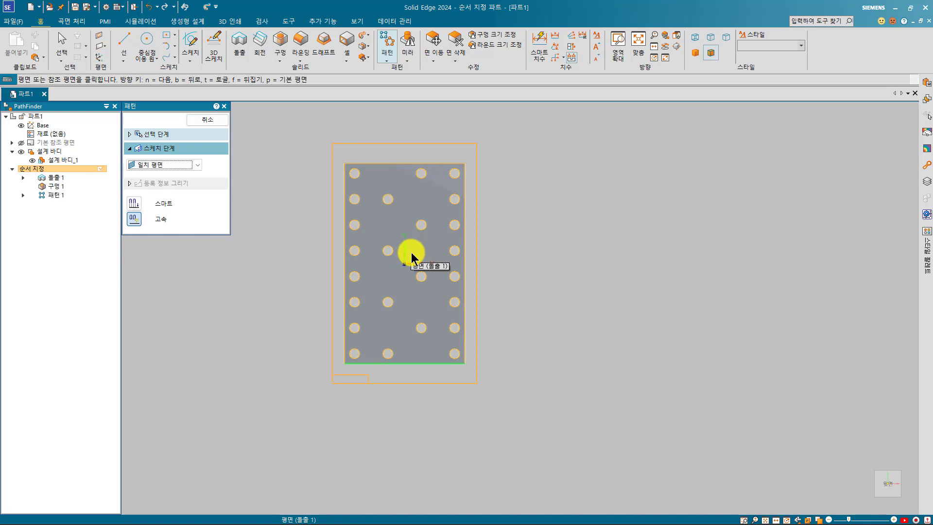
pyautogui.click(411, 256)
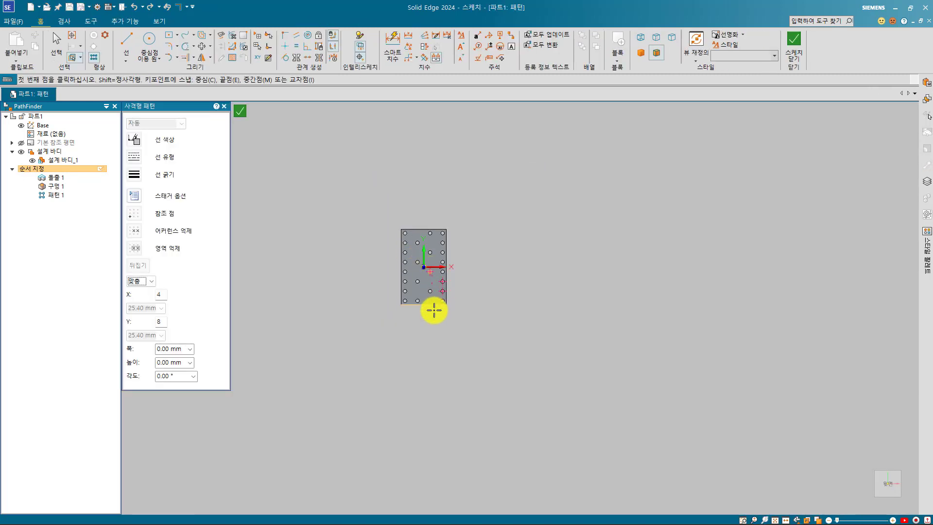
pyautogui.click(105, 36)
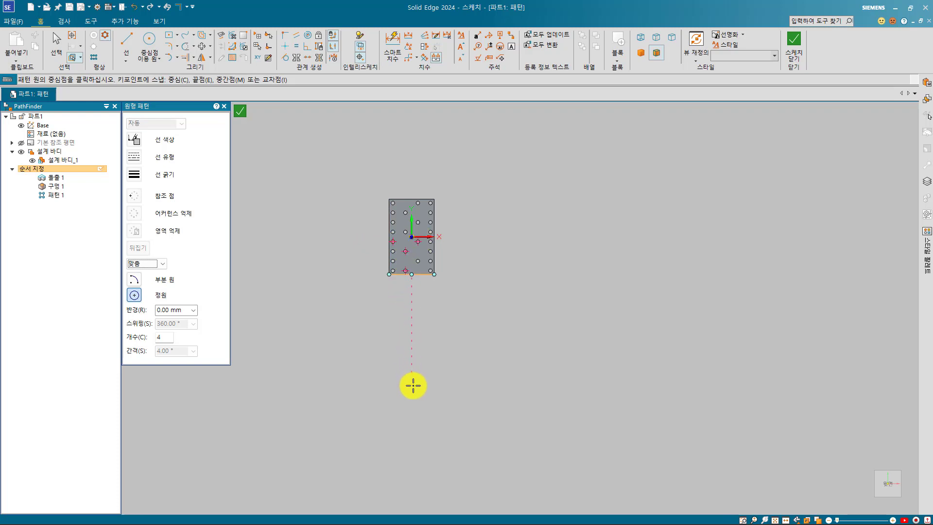
pyautogui.click(412, 385)
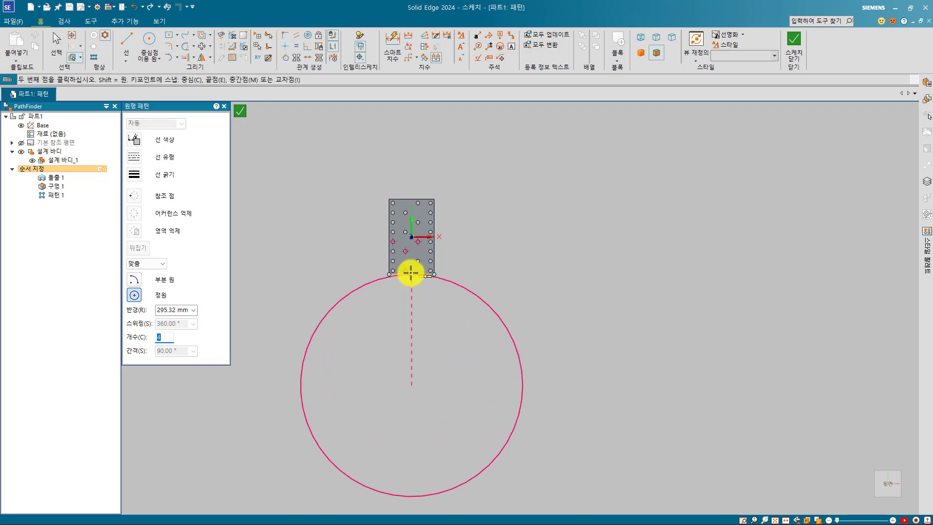
pyautogui.click(410, 273)
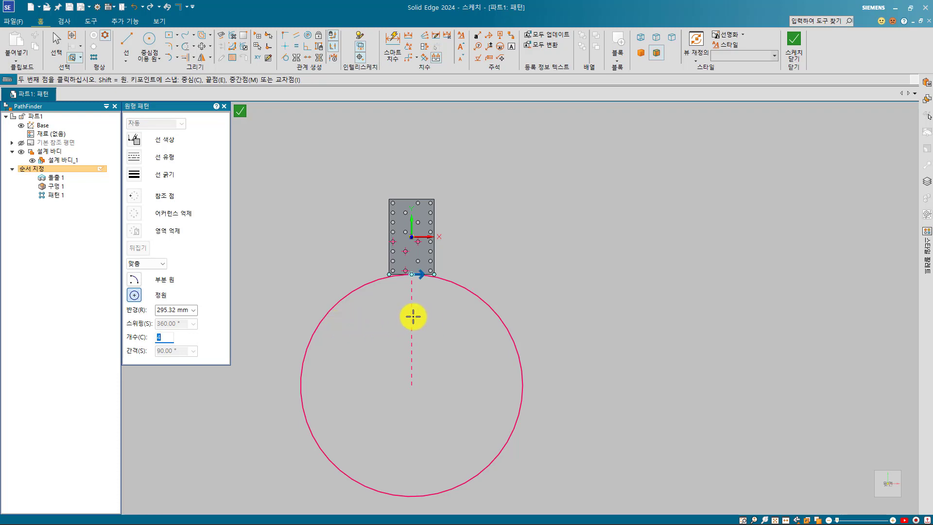
pyautogui.click(440, 309)
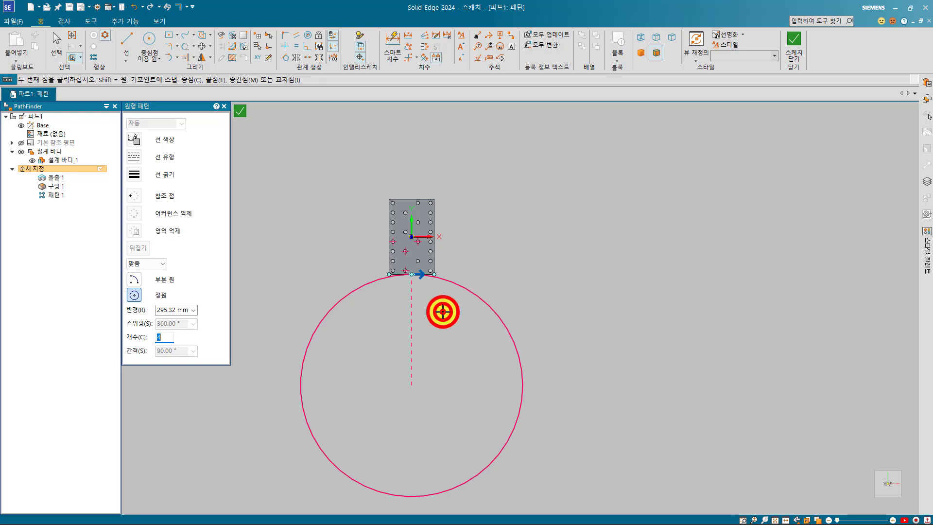
pyautogui.click(448, 329)
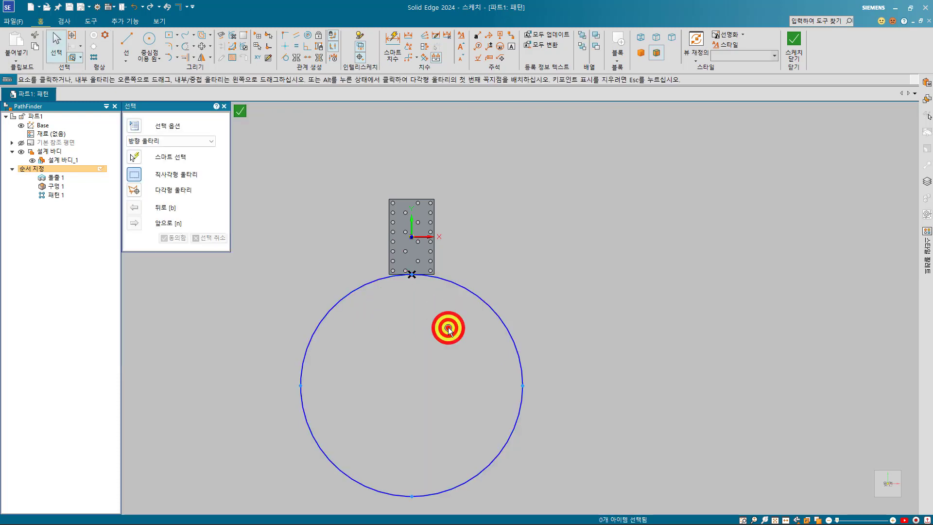
# Step: Set the circular pattern's occurrence count to 6, close the profile sketch and finish the plate pattern
pyautogui.click(474, 302)
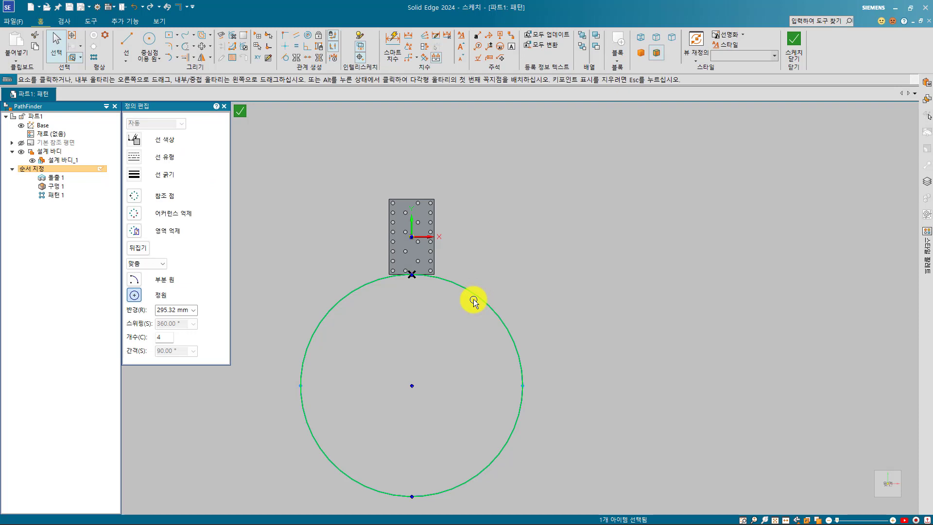
pyautogui.click(473, 299)
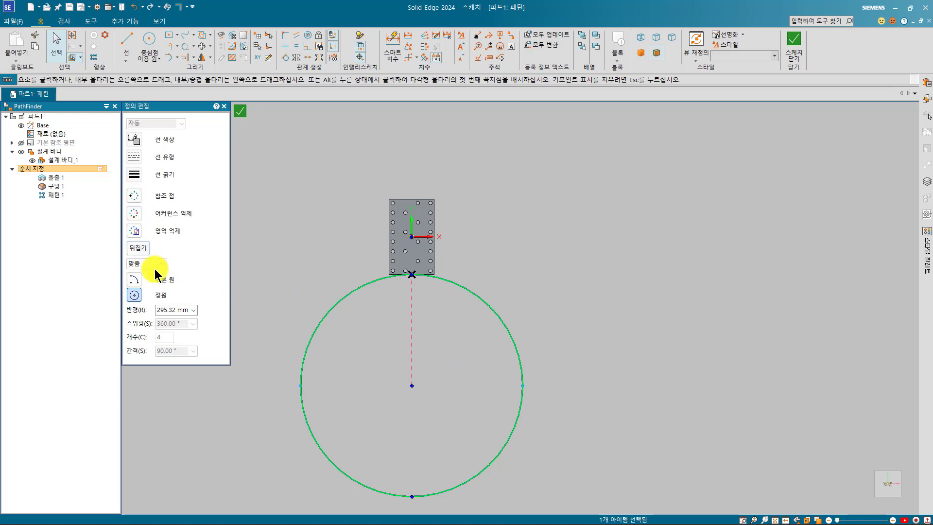
pyautogui.click(162, 338)
pyautogui.write('6')
pyautogui.click(278, 274)
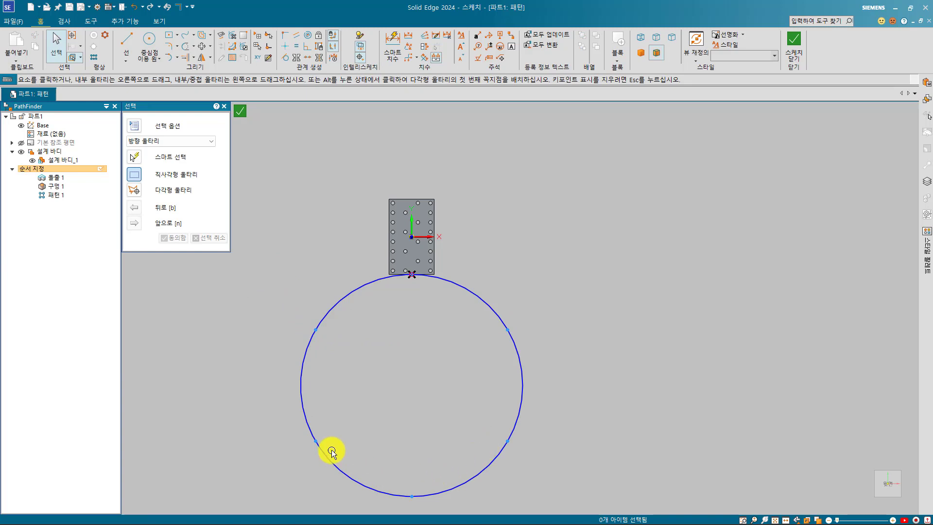
pyautogui.click(796, 48)
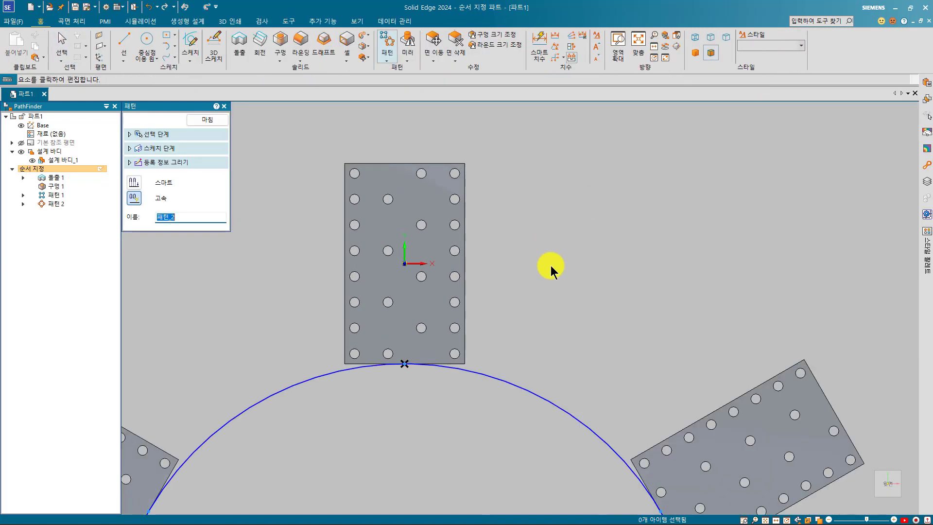
pyautogui.middleClick(551, 266)
pyautogui.middleClick(551, 267)
pyautogui.rightClick(473, 362)
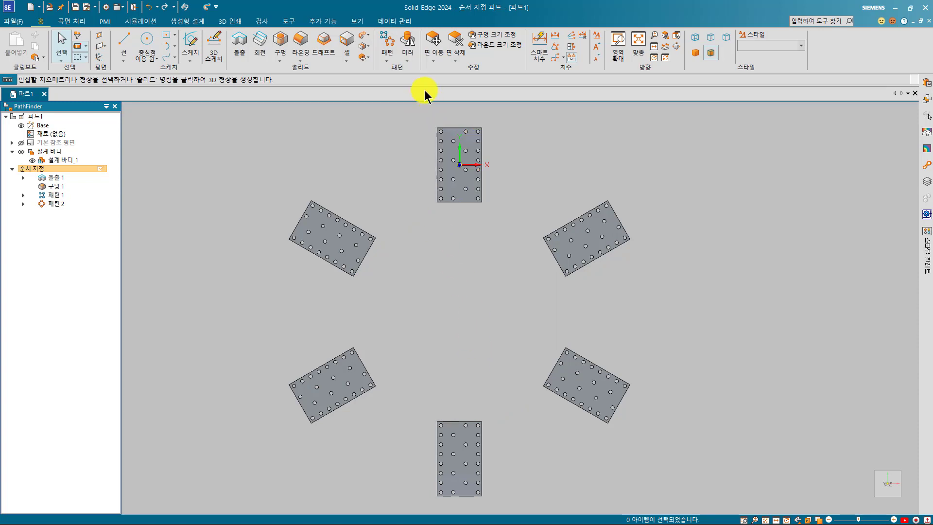
# Step: Start a mirror copy of features and accept the plate extrusion, the corner hole, the rectangular hole pattern and the circular pattern as its features
pyautogui.click(408, 44)
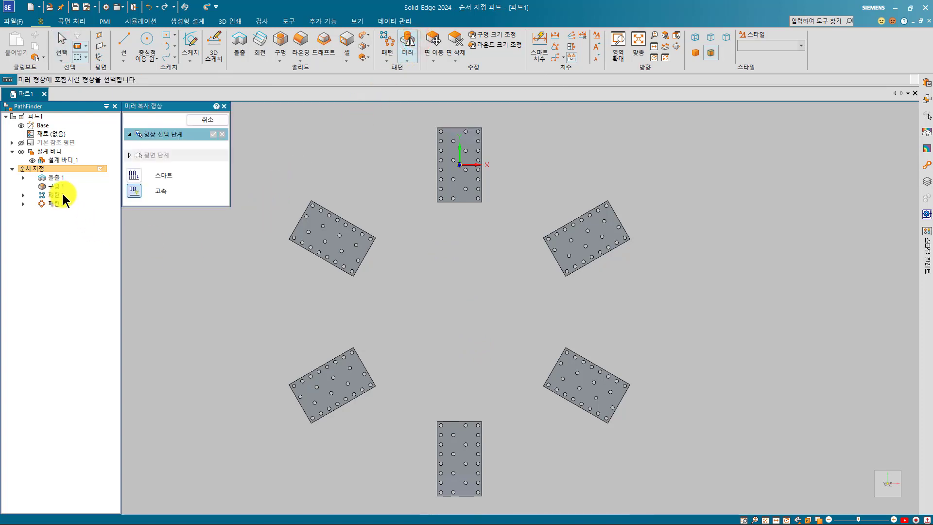
pyautogui.click(57, 179)
pyautogui.click(57, 187)
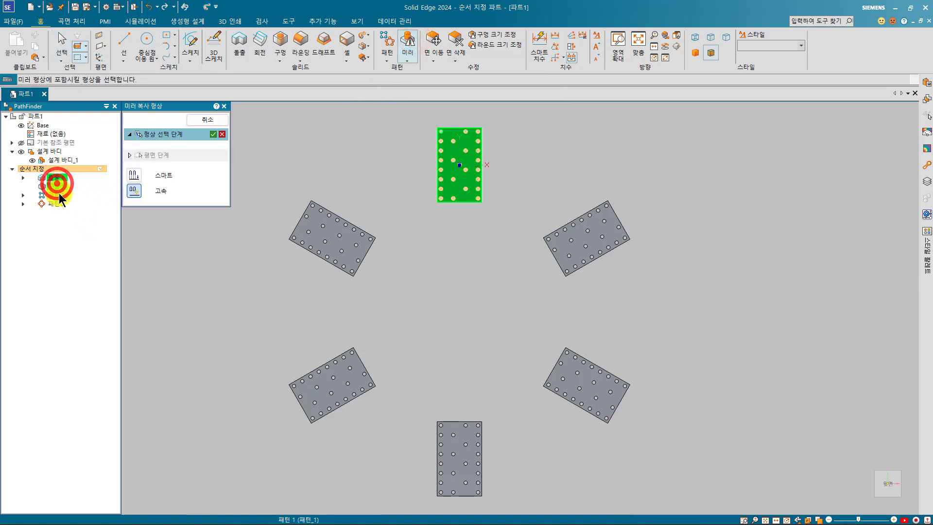
pyautogui.click(58, 194)
pyautogui.click(59, 200)
pyautogui.click(59, 200)
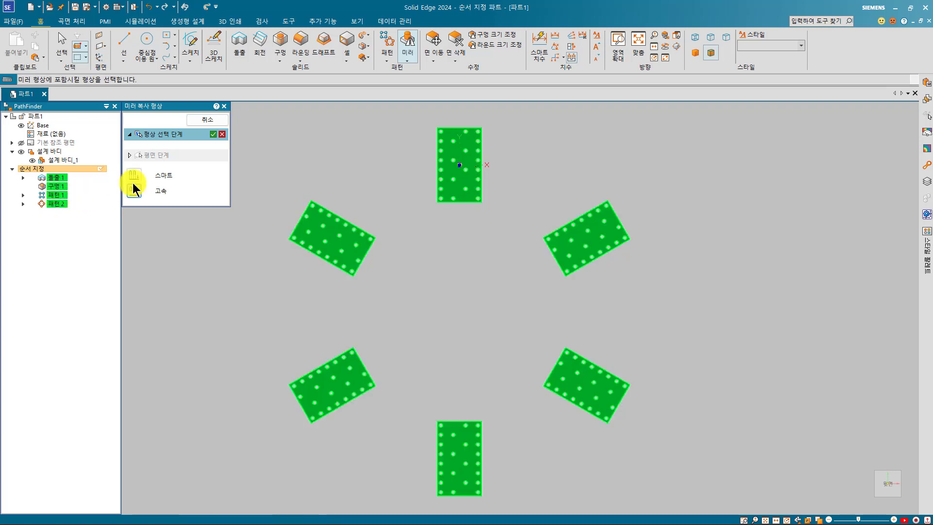
pyautogui.click(220, 134)
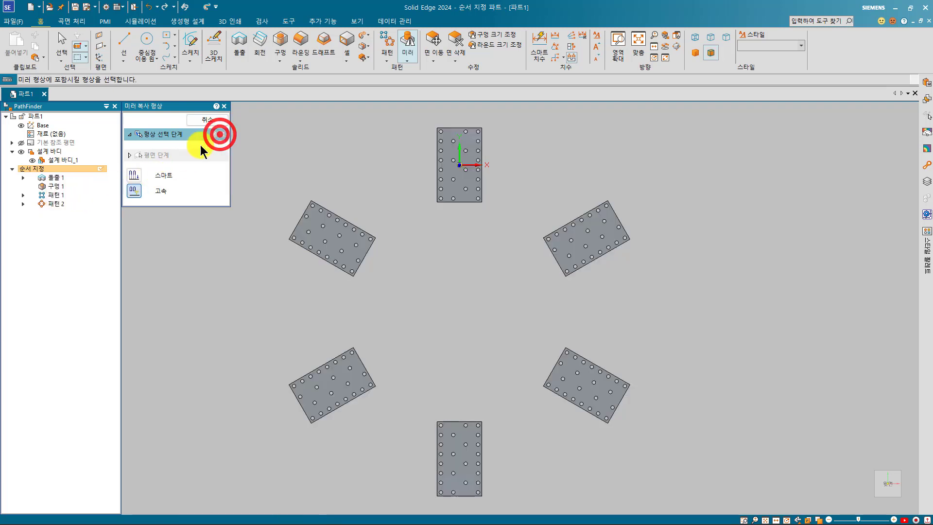
pyautogui.click(60, 178)
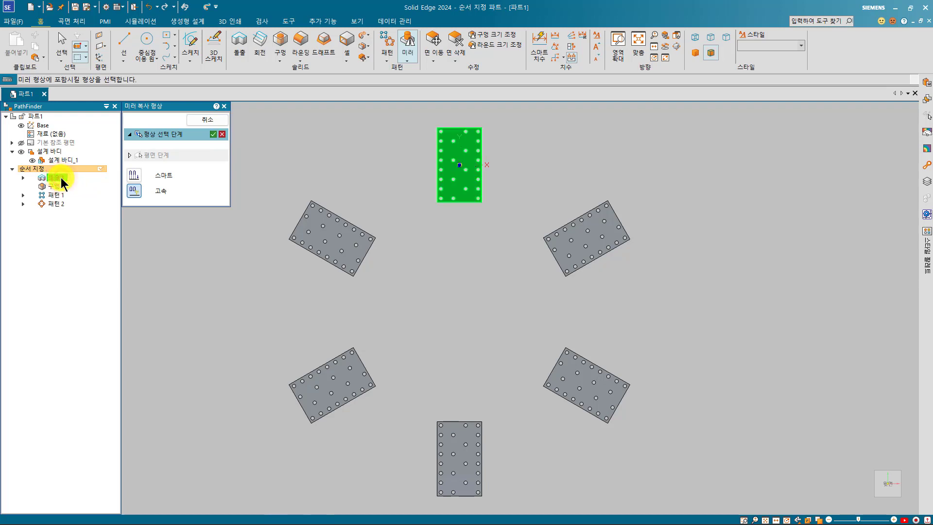
pyautogui.keyDown('shift'); pyautogui.click(62, 206); pyautogui.keyUp('shift')
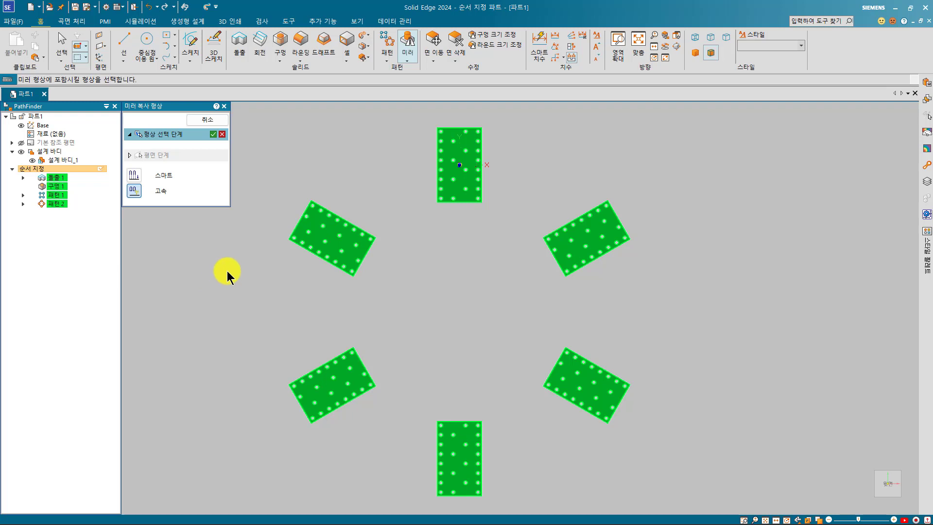
pyautogui.moveTo(227, 270); pyautogui.dragTo(229, 273, button='middle')
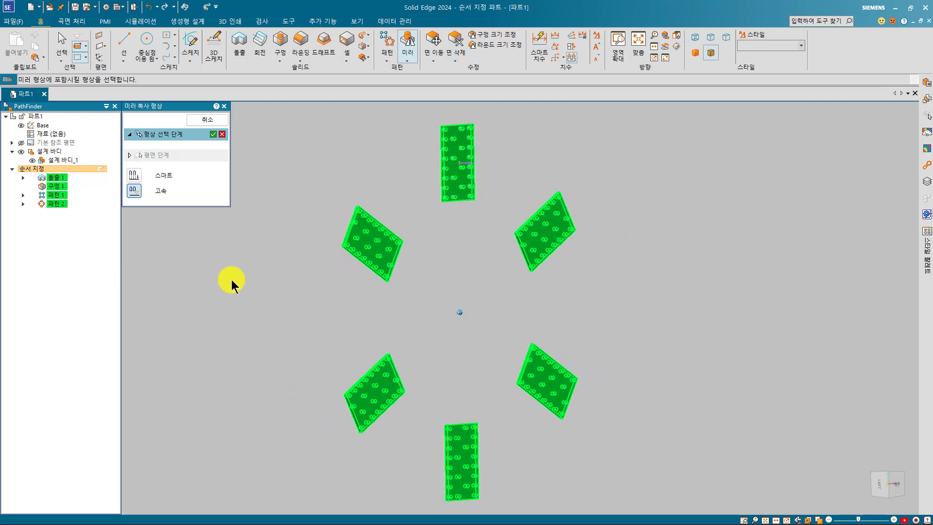
pyautogui.rightClick(229, 274)
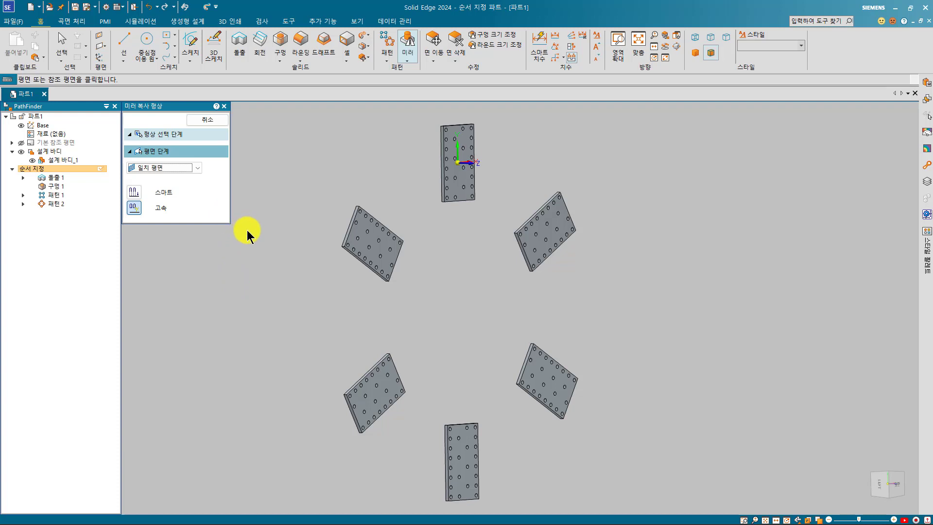
pyautogui.moveTo(247, 230); pyautogui.dragTo(247, 229, button='middle')
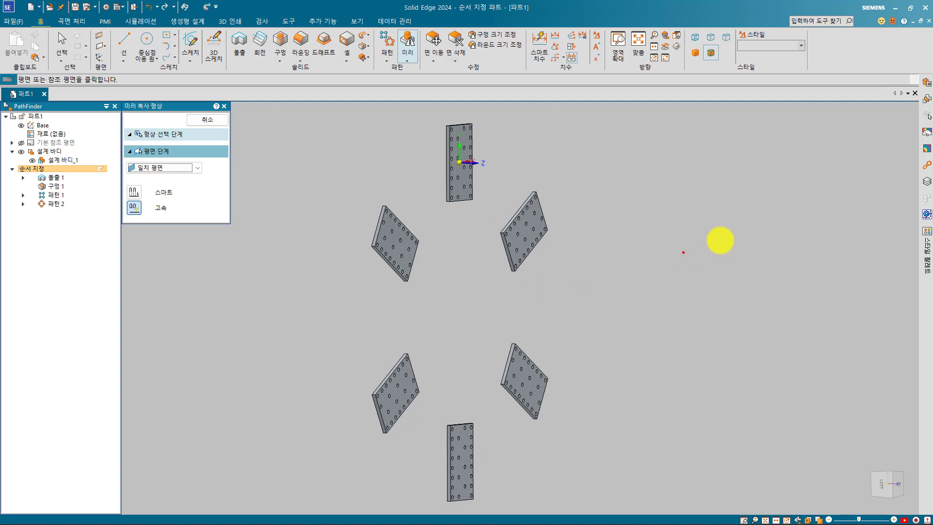
pyautogui.click(832, 157)
pyautogui.moveTo(832, 158)
pyautogui.mouseDown()
pyautogui.moveTo(812, 371)
pyautogui.moveTo(901, 337)
pyautogui.moveTo(860, 162)
pyautogui.moveTo(829, 163)
pyautogui.mouseUp()
pyautogui.moveTo(468, 312)
pyautogui.mouseDown()
pyautogui.moveTo(825, 310)
pyautogui.moveTo(808, 324)
pyautogui.mouseUp()
pyautogui.click(829, 282)
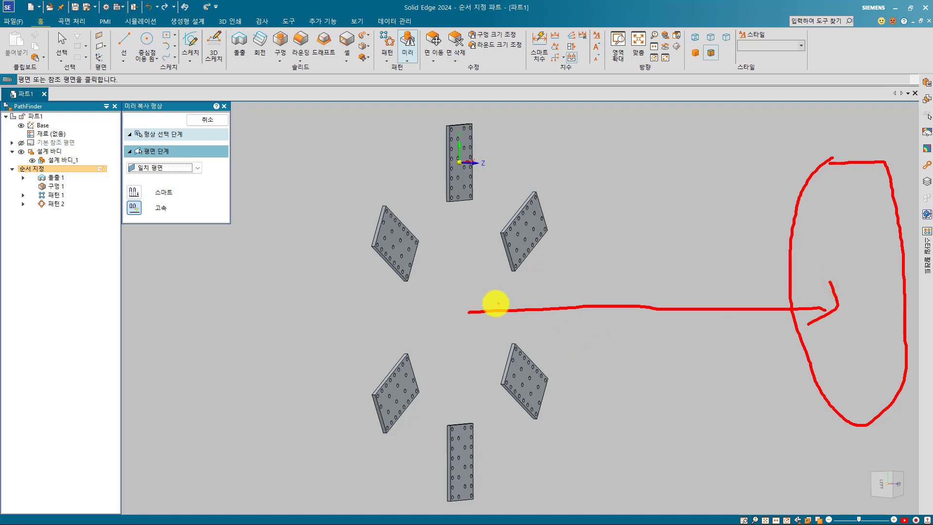
pyautogui.moveTo(494, 297); pyautogui.dragTo(487, 333)
pyautogui.moveTo(649, 276); pyautogui.dragTo(656, 340)
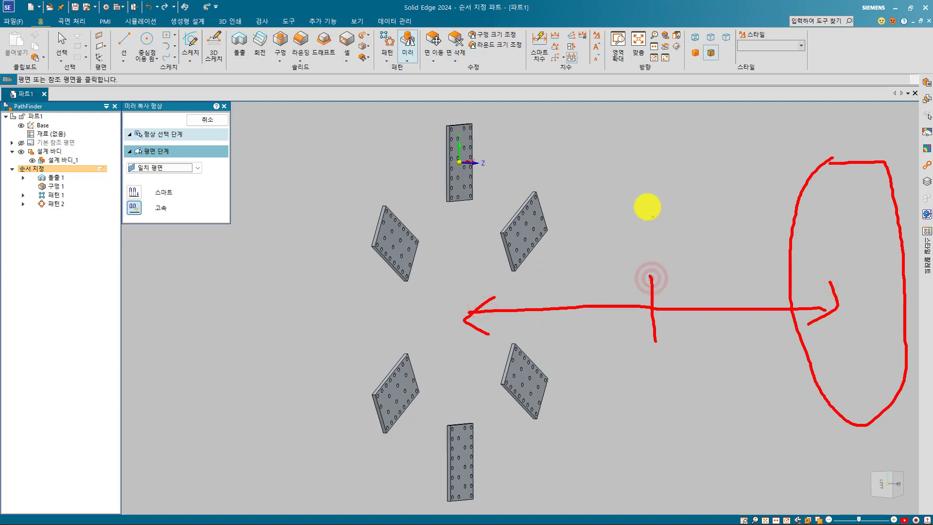
pyautogui.click(626, 208)
pyautogui.click(633, 221)
pyautogui.moveTo(634, 221); pyautogui.dragTo(663, 212)
pyautogui.moveTo(664, 211)
pyautogui.mouseDown()
pyautogui.moveTo(666, 230)
pyautogui.moveTo(674, 210)
pyautogui.moveTo(695, 209)
pyautogui.mouseUp()
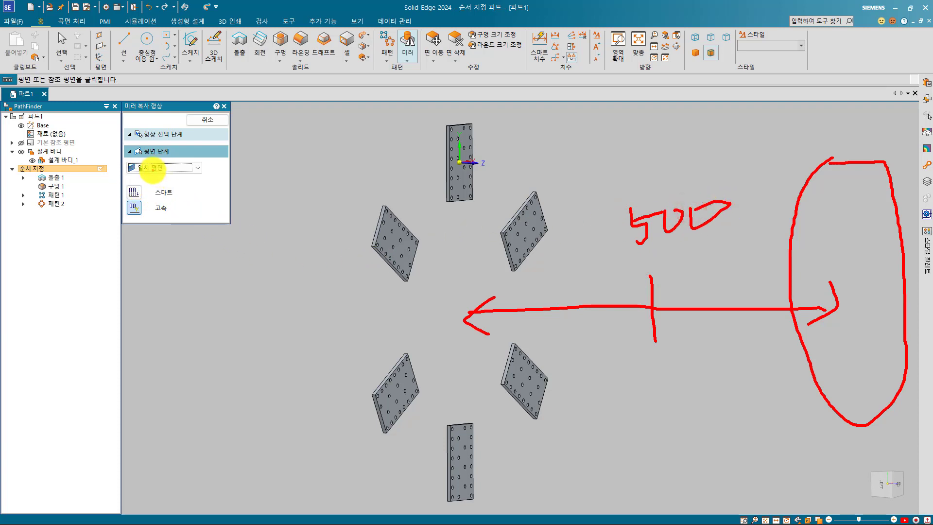
# Step: Mirror the selected features about a parallel plane offset 250 mm outward from the original plate's face, and finish the mirror
pyautogui.click(140, 168)
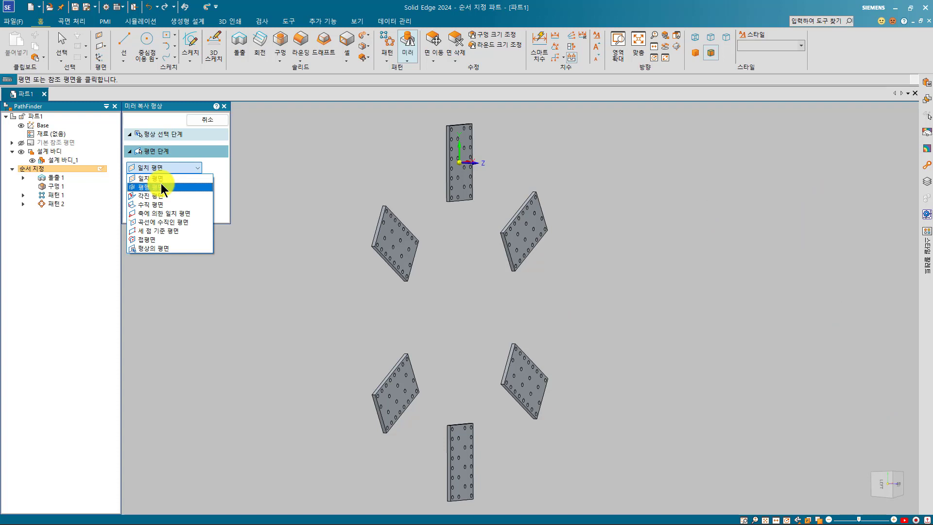
pyautogui.click(161, 183)
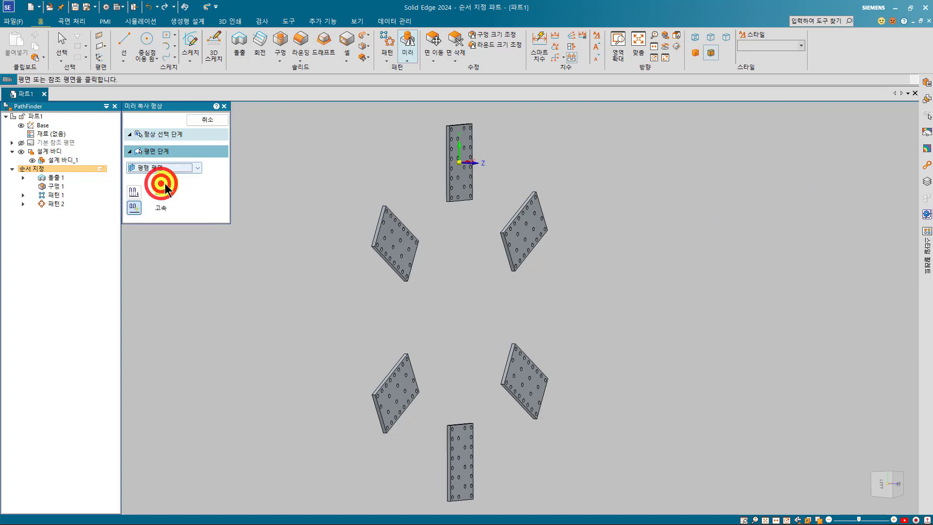
pyautogui.click(468, 183)
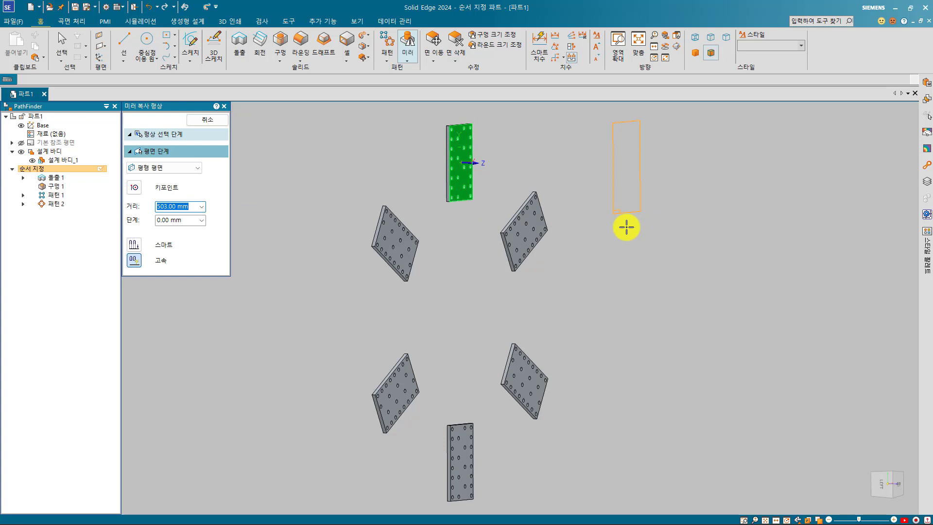
pyautogui.write('250')
pyautogui.press('Tab')
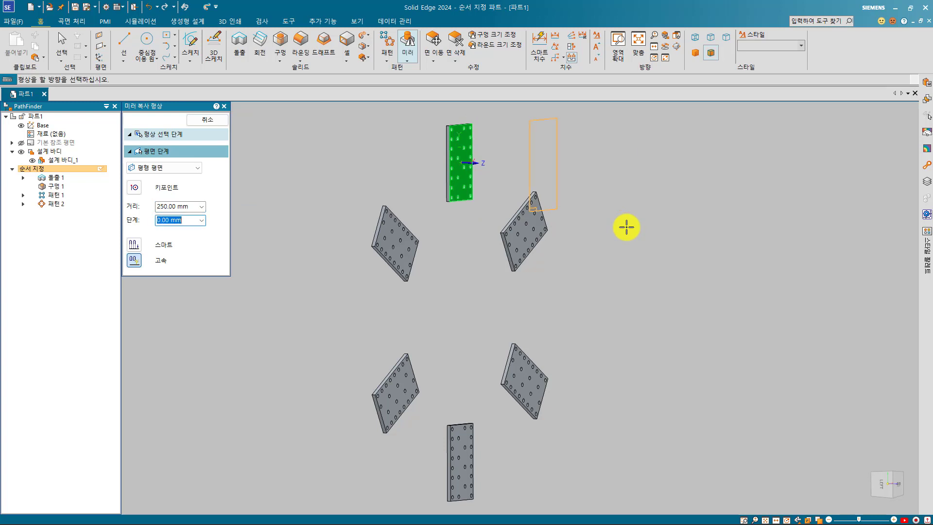
pyautogui.click(626, 227)
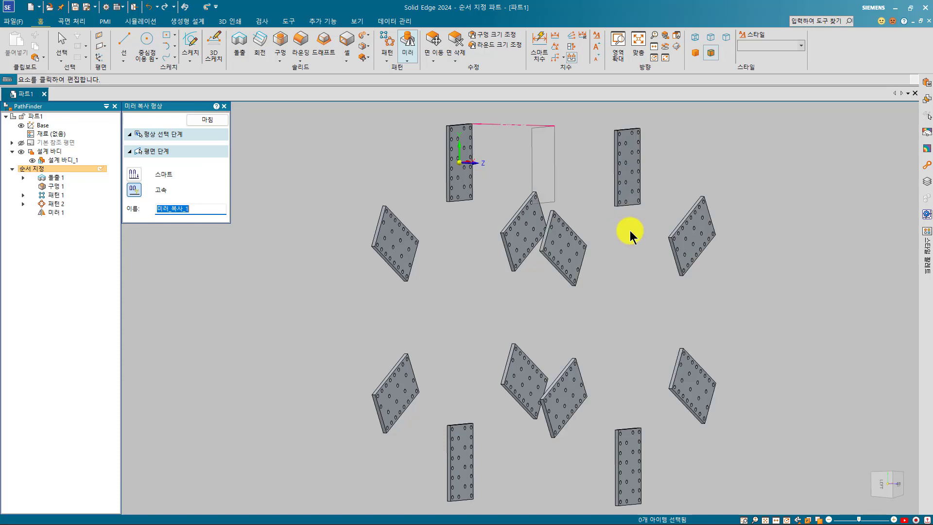
pyautogui.hotkey('ctrl', 'f')
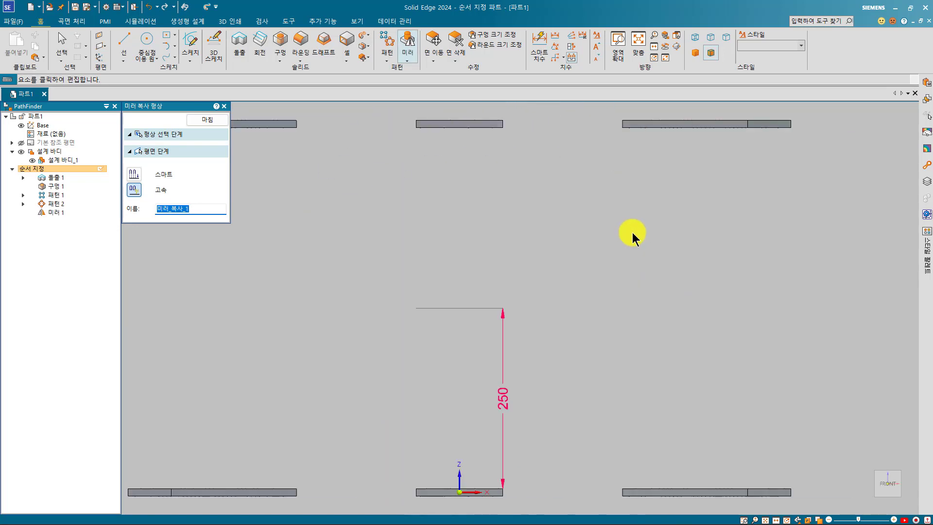
pyautogui.rightClick(529, 221)
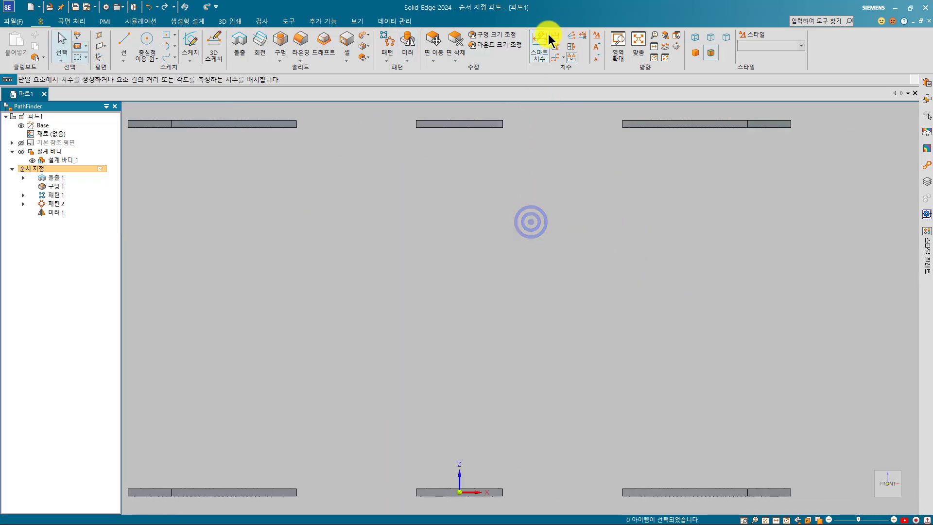
# Step: Add a smart dimension for the distance between the original plate and its mirrored copy in the front view, and end dimensioning
pyautogui.click(535, 41)
pyautogui.click(485, 125)
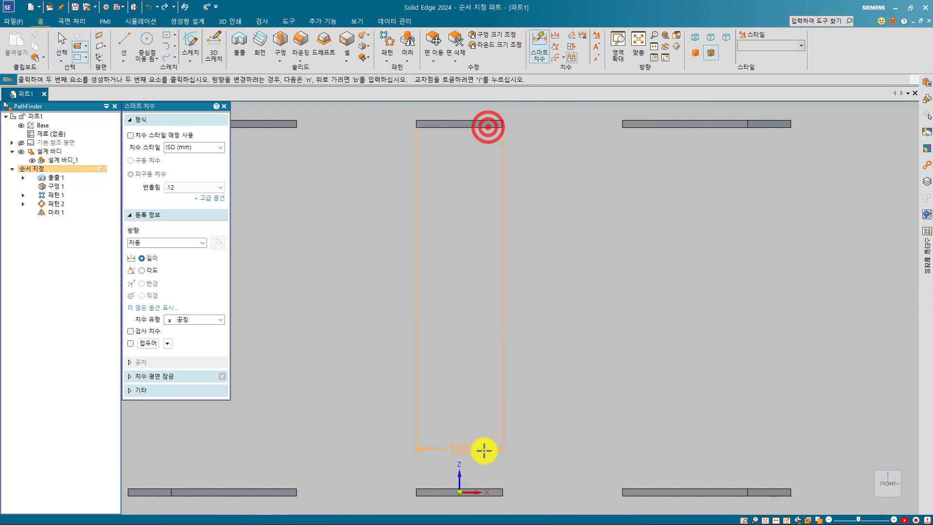
pyautogui.click(482, 486)
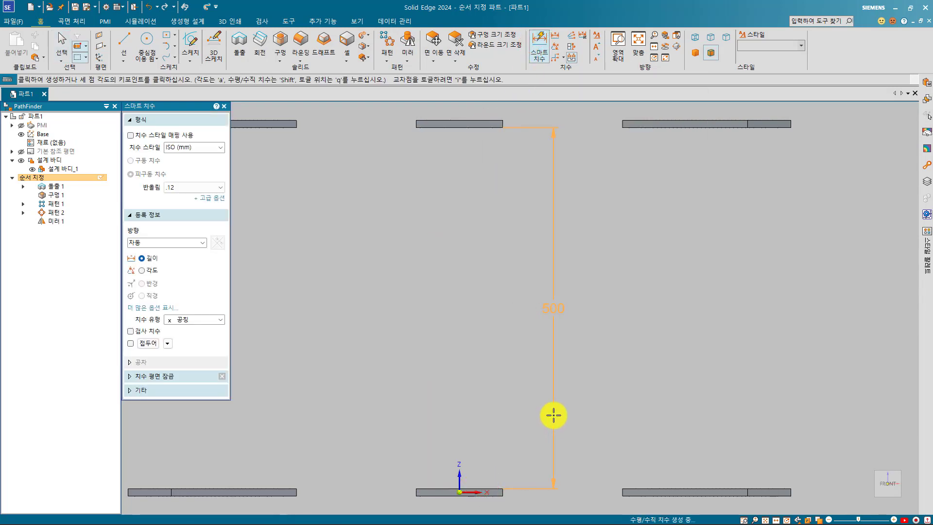
pyautogui.click(553, 415)
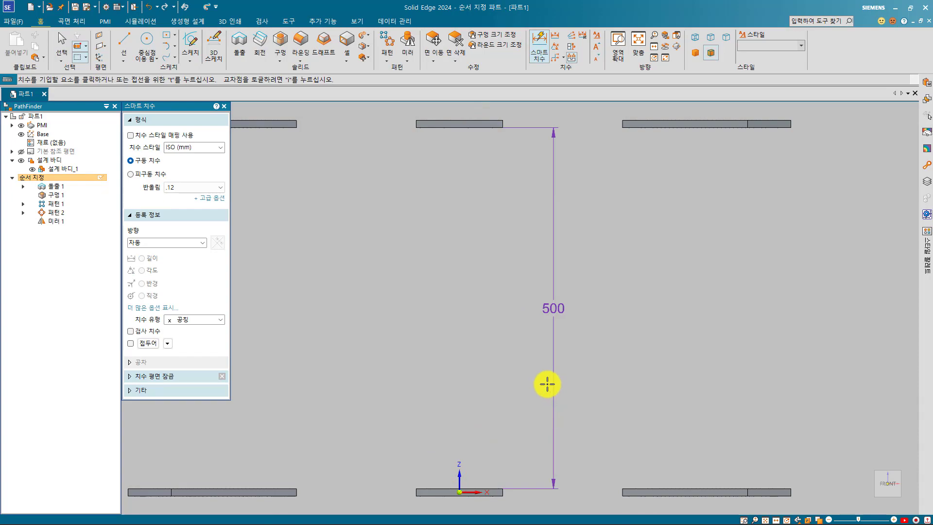
pyautogui.hotkey('ctrl', 'i')
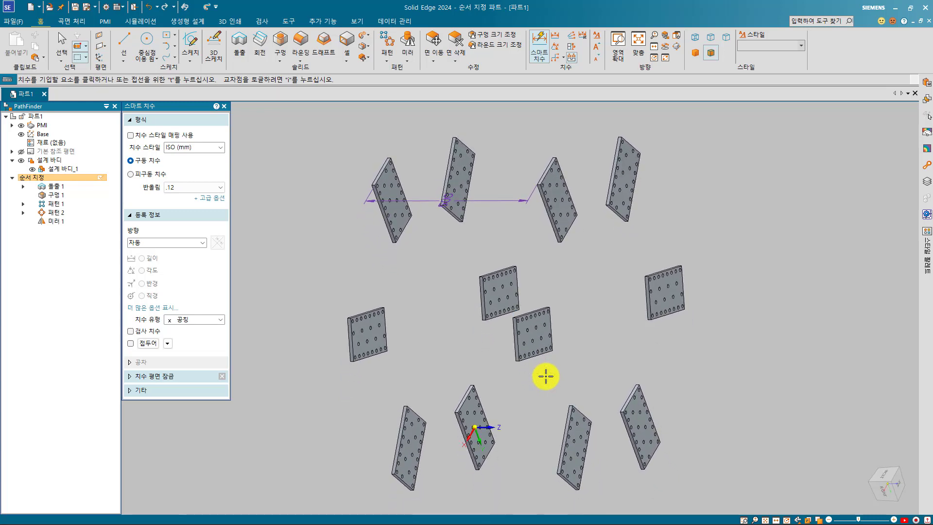
pyautogui.press('Escape')
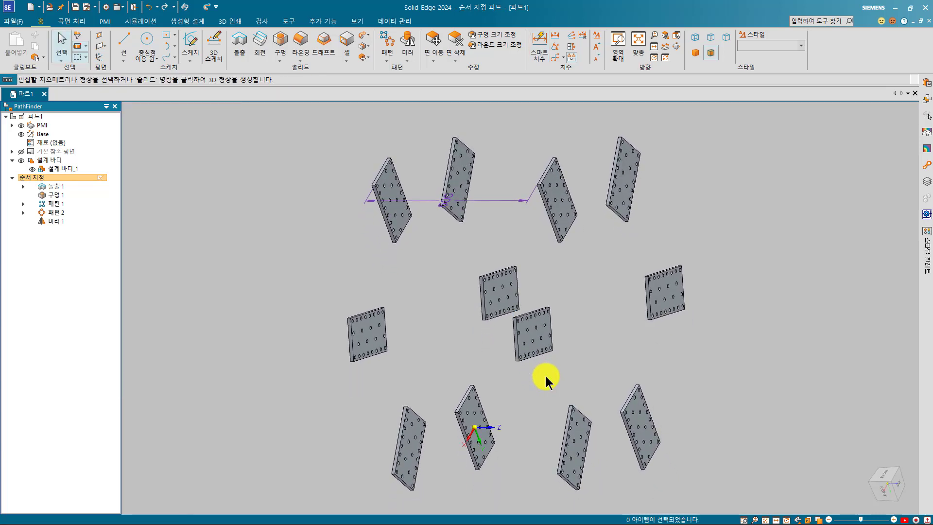